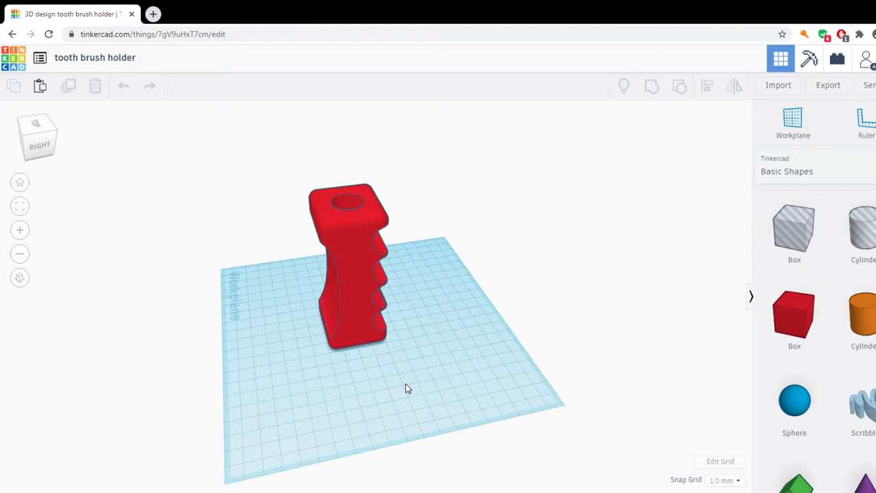
Create a new design from the list of existing designs.
right_click_drag(406, 388, 416, 373)
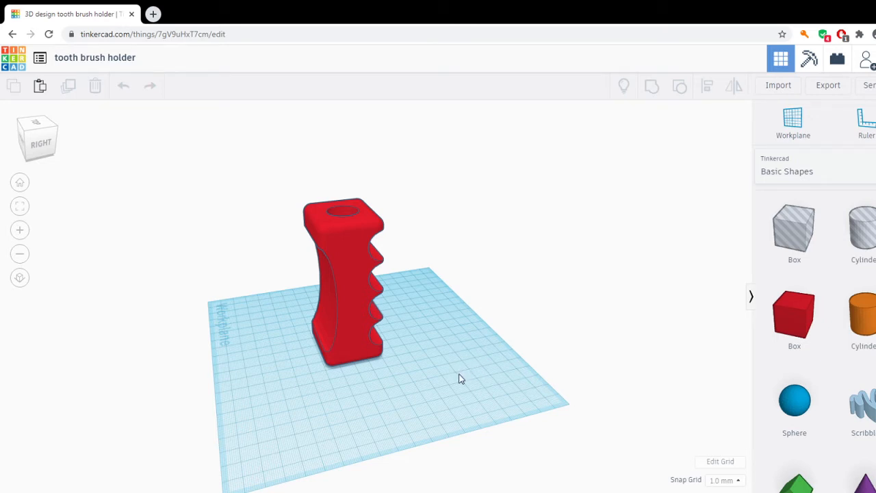
left_click(40, 59)
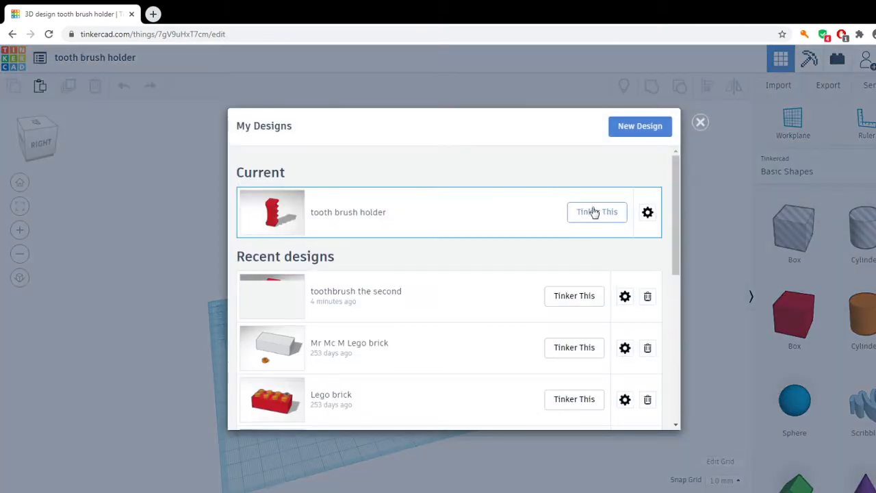
left_click(632, 128)
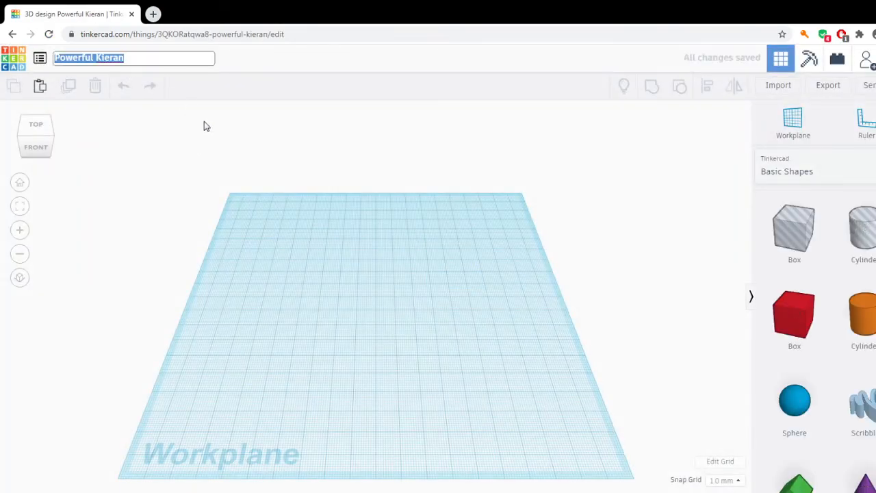
Rename the new design "toothbrush the 2nd".
type("t")
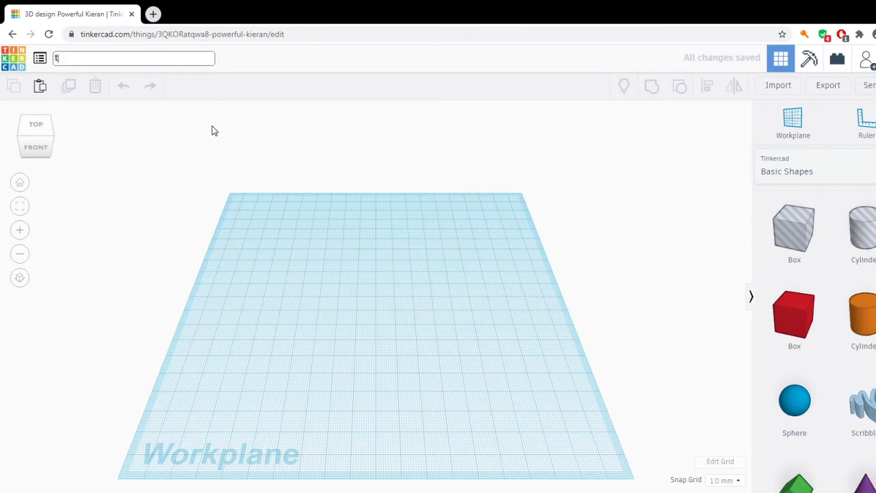
type("oothbrush teh 2nd")
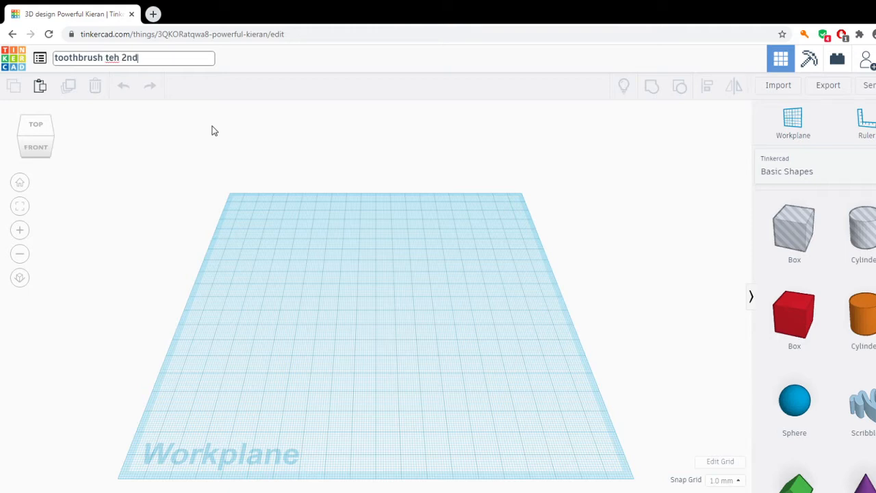
left_click(120, 54)
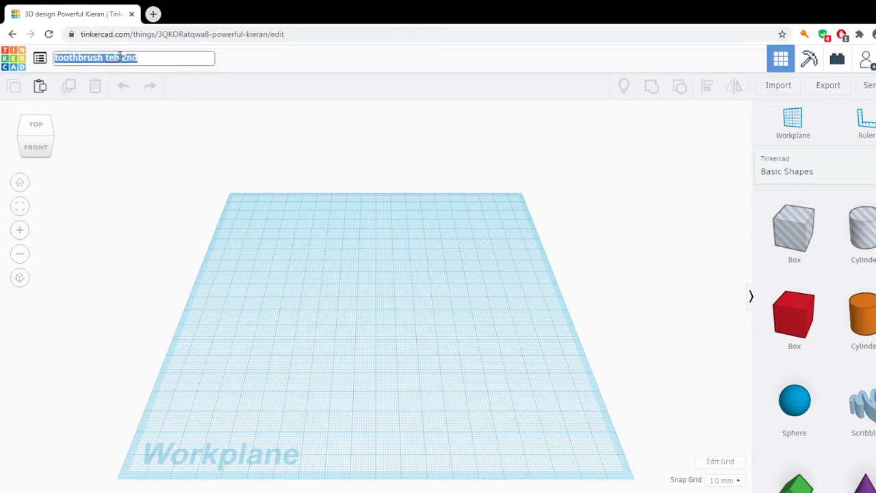
left_click(120, 57)
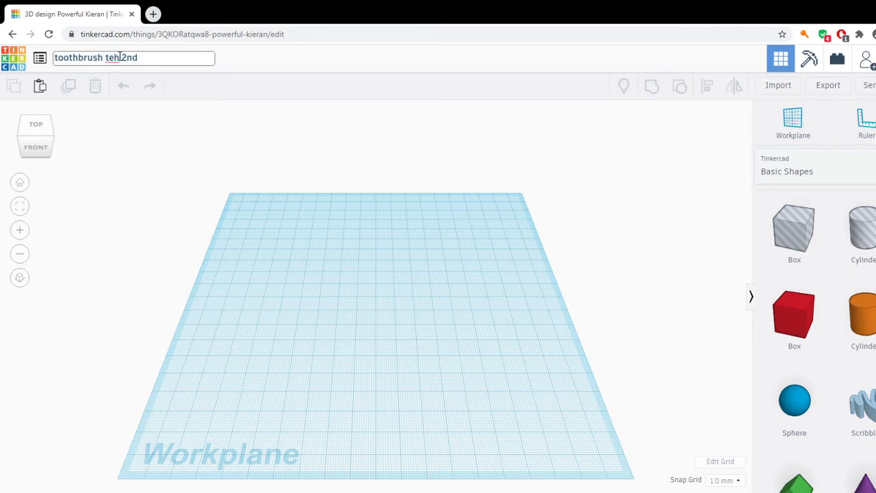
key("BackSpace")
key("BackSpace")
type("he")
Add a solid box with length 40, width 40 and height 100 to the workplane and round its edges with a radius.
left_click_drag(798, 319, 348, 336)
left_click(727, 271)
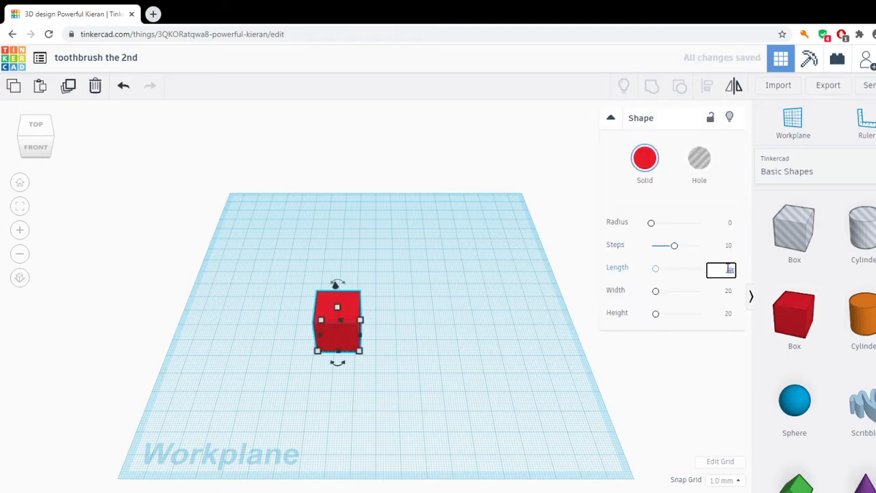
type("40")
left_click(730, 291)
type("40")
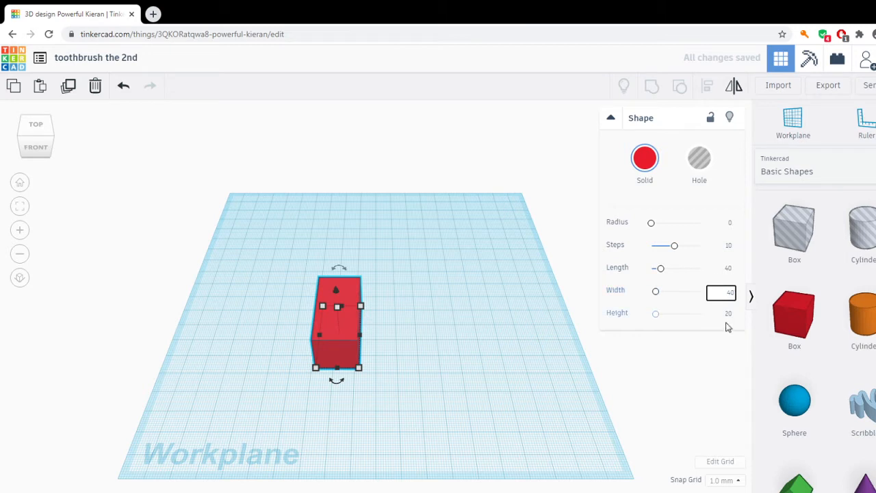
left_click(728, 317)
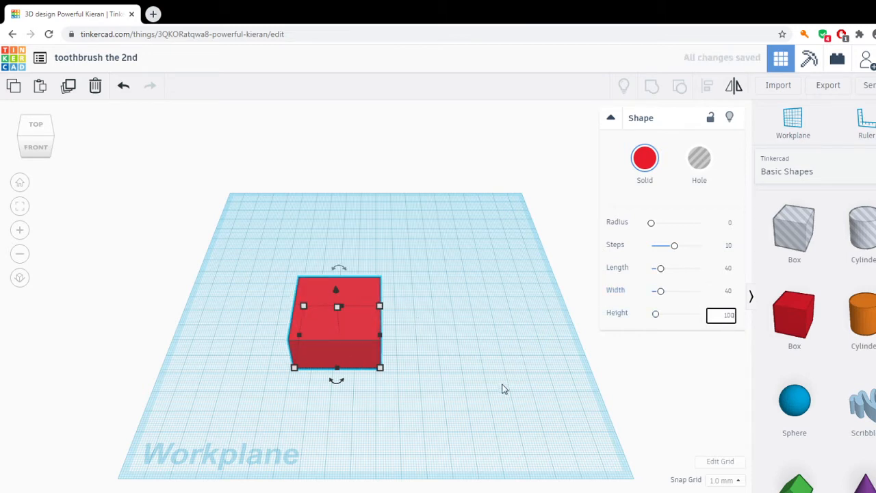
left_click(730, 225)
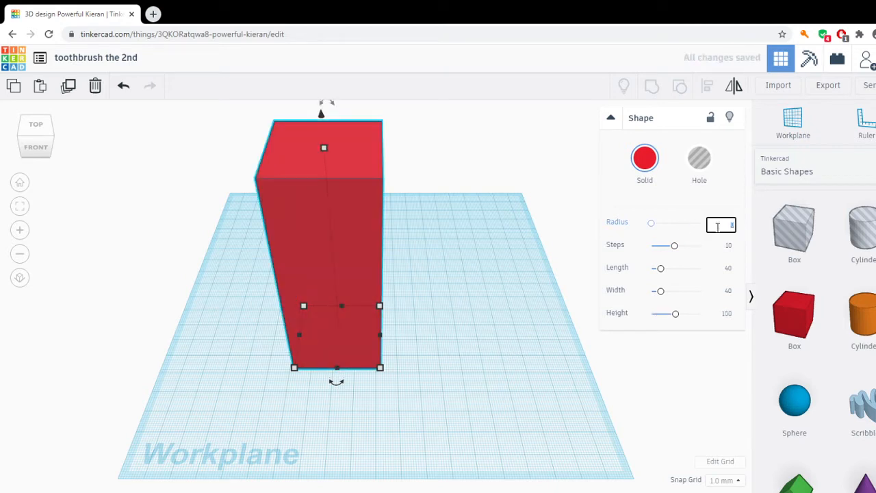
left_click(518, 290)
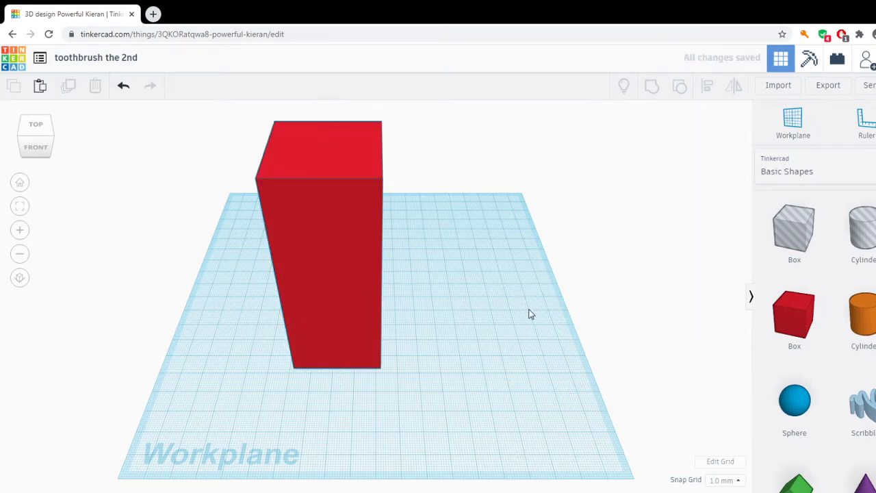
Place a cylinder hole on the workplane beside the box and set its base dimensions to 25 by 25 mm.
right_click_drag(548, 353, 472, 379)
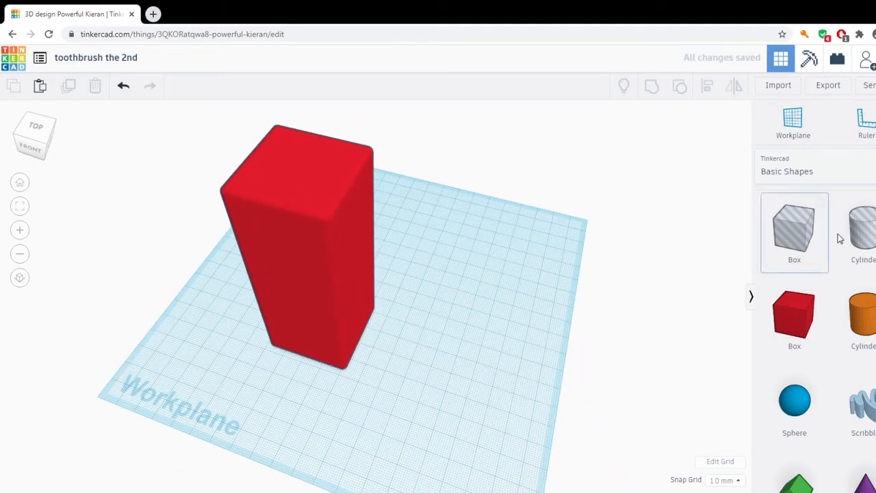
left_click_drag(862, 236, 432, 365)
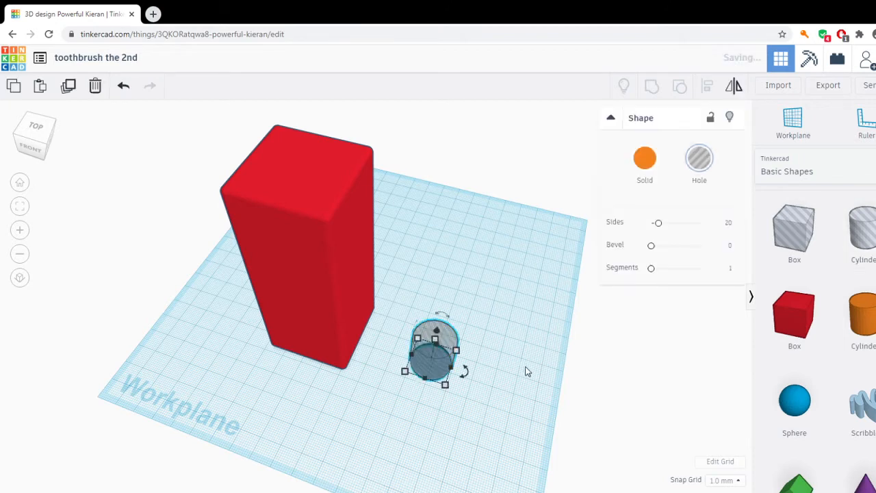
right_click_drag(524, 369, 492, 367)
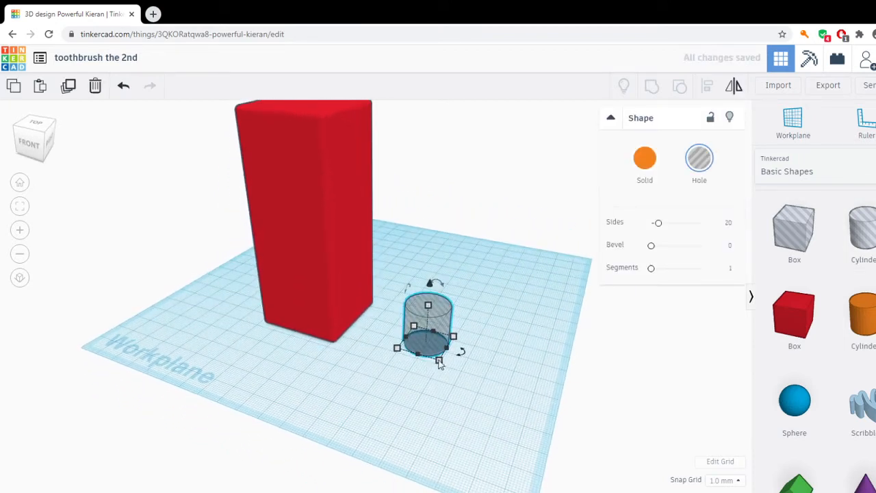
mouse_move(439, 360)
left_click(503, 363)
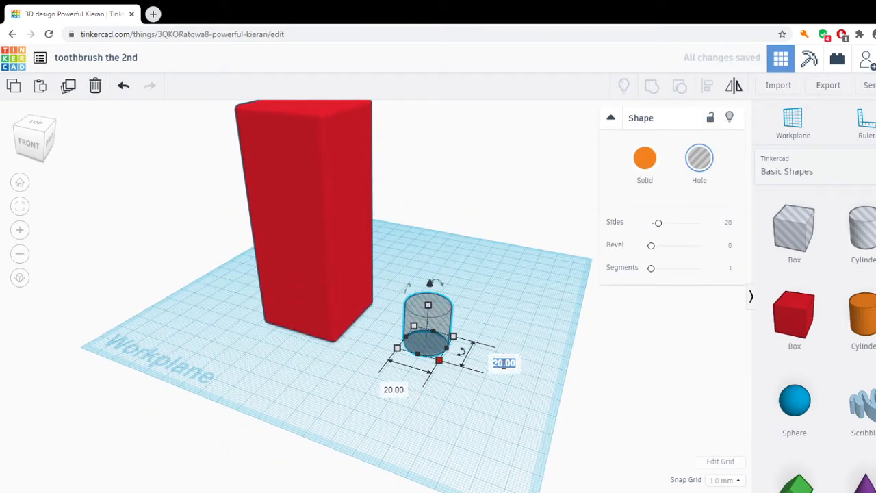
type("25")
left_click(391, 394)
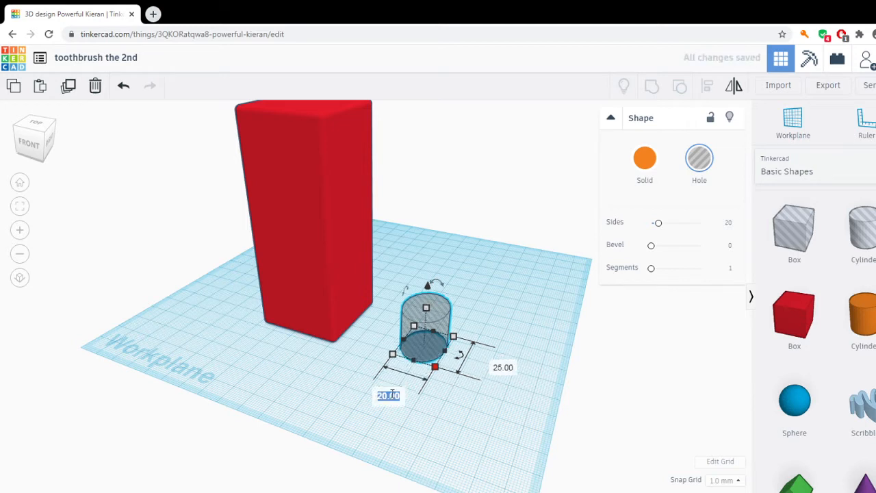
type("25")
key("Return")
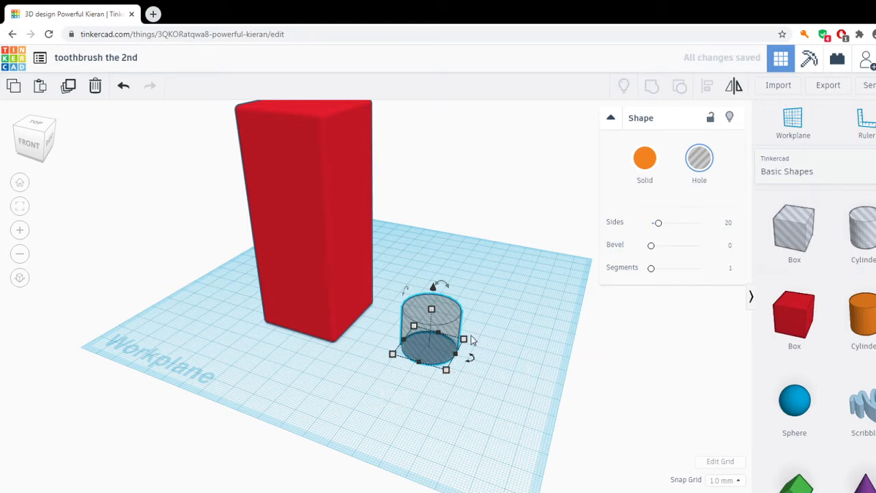
Rotate the cylinder hole 90° onto its side and set its height above the workplane to 0.
mouse_move(406, 290)
left_click_drag(407, 290, 380, 347)
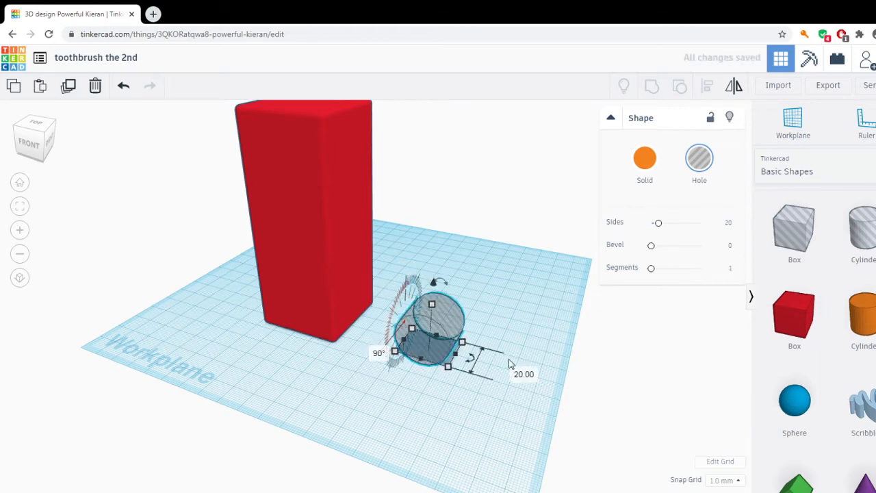
scroll(507, 367, "up", 1)
right_click_drag(556, 404, 531, 399)
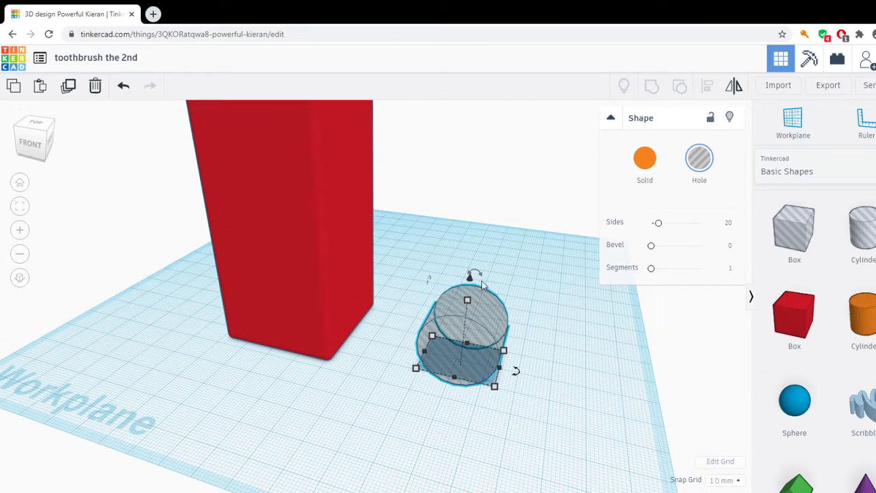
left_click_drag(470, 280, 471, 274)
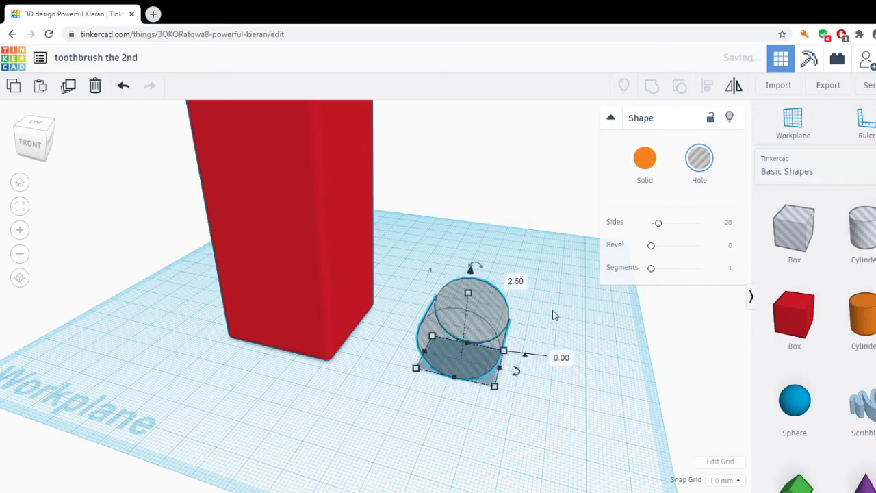
right_click_drag(499, 399, 510, 382)
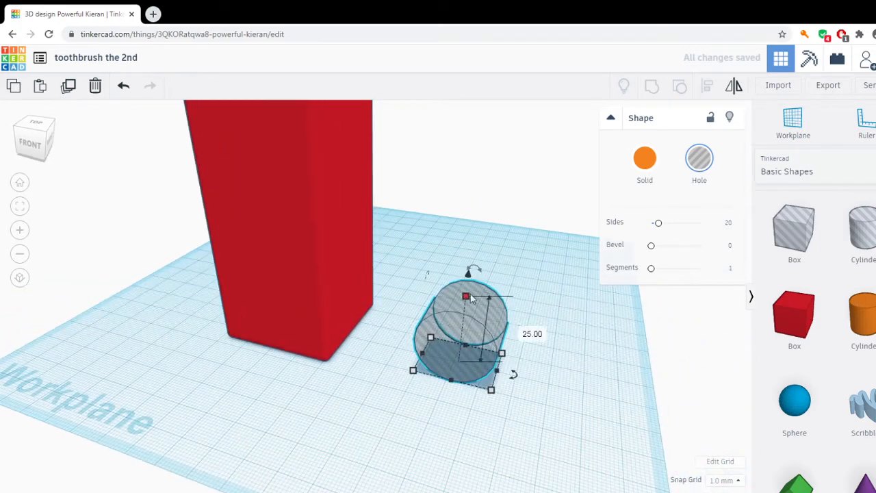
left_click_drag(470, 280, 471, 259)
left_click(566, 354)
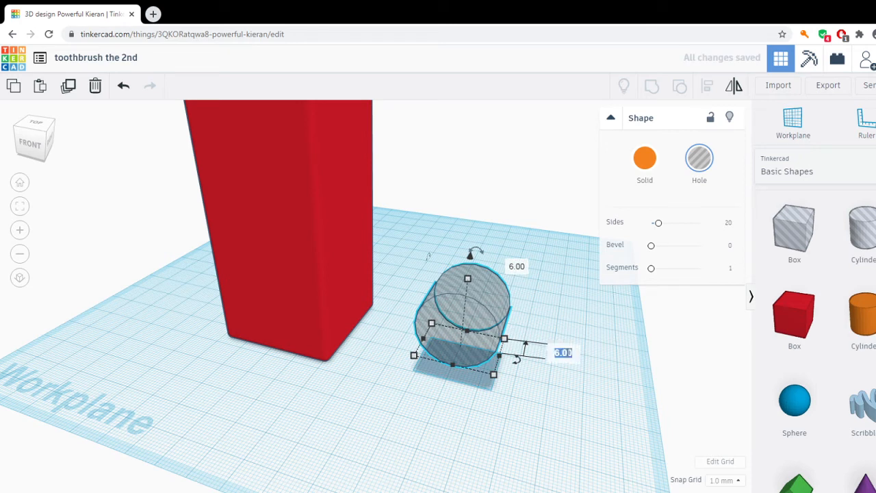
type("0")
key("Return")
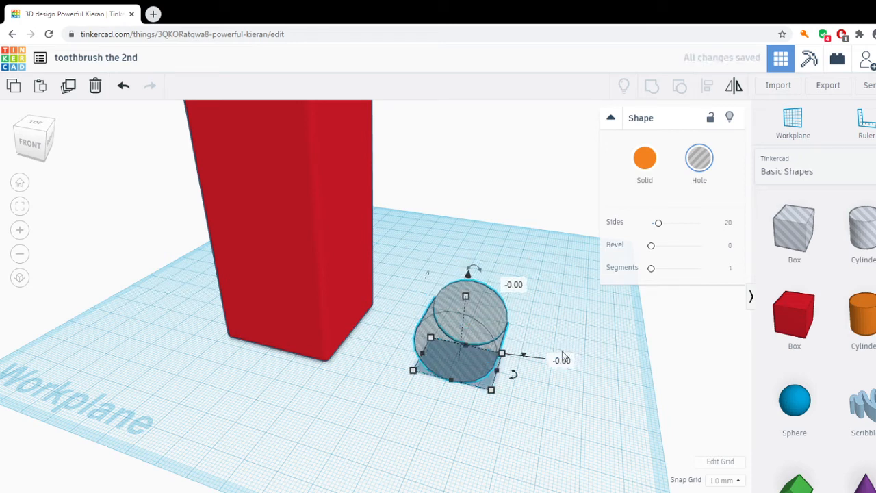
Copy and paste the cylinder hole, and set the copy's height above the workplane to 25 mm.
right_click_drag(622, 374, 427, 356)
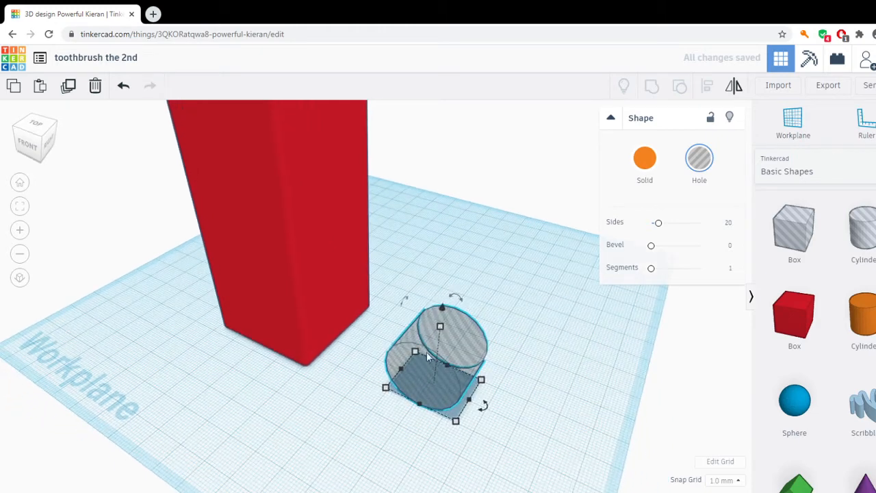
left_click_drag(384, 276, 557, 438)
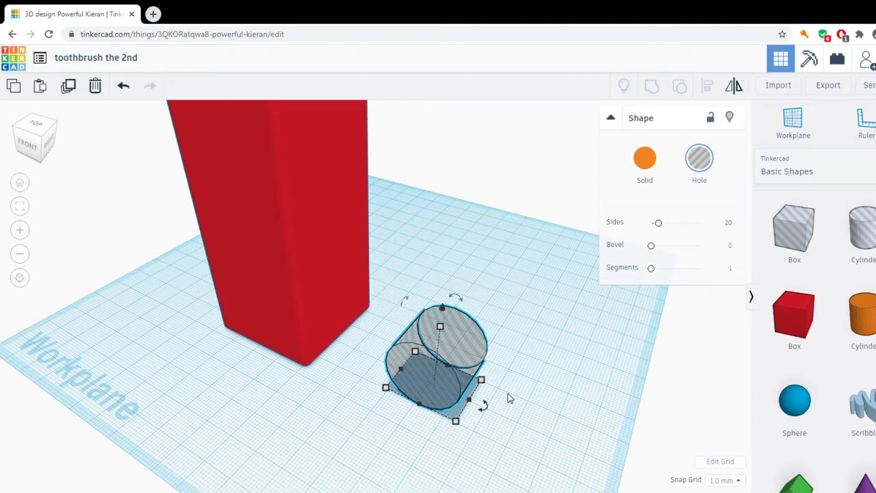
key("ctrl+v")
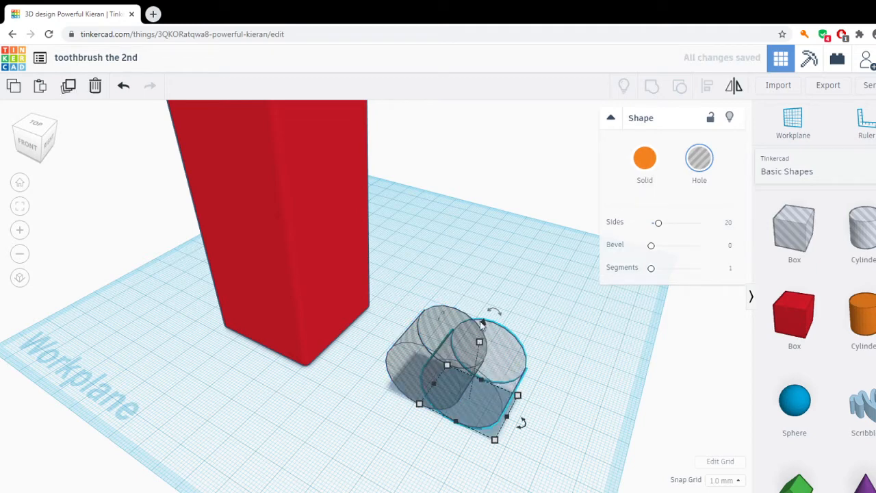
scroll(583, 404, "up", 3)
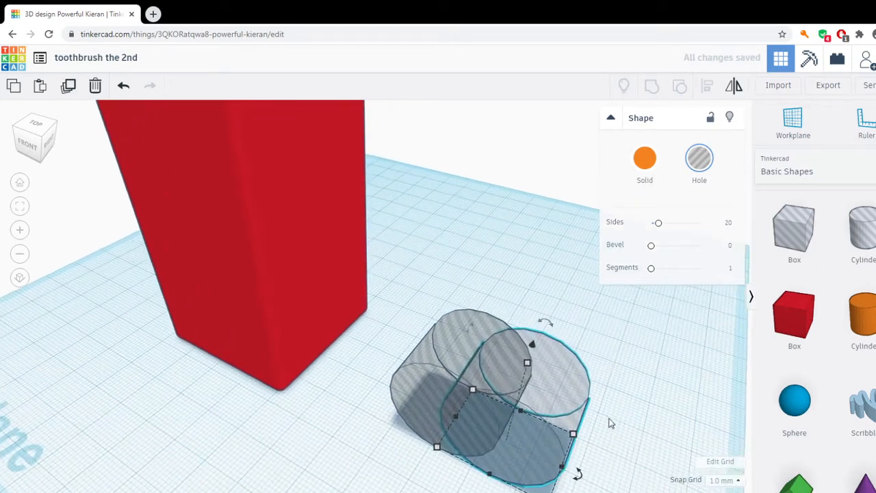
right_click_drag(634, 400, 642, 378)
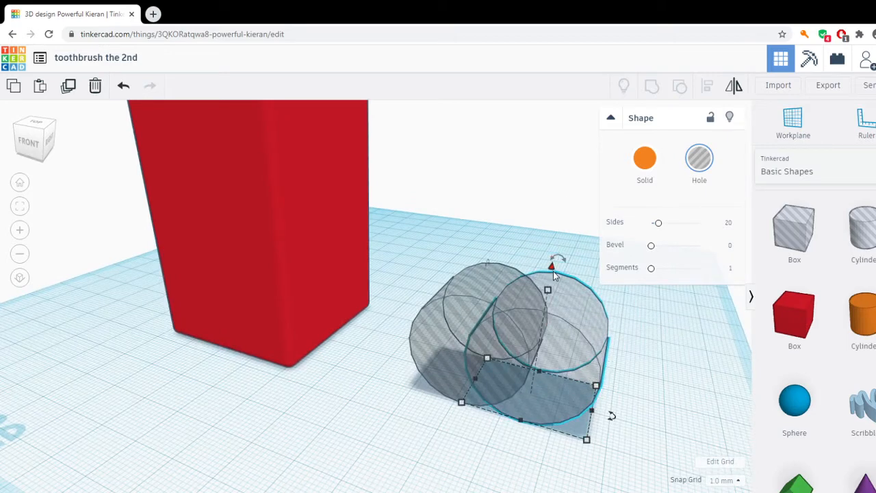
left_click_drag(553, 265, 567, 197)
left_click(670, 373)
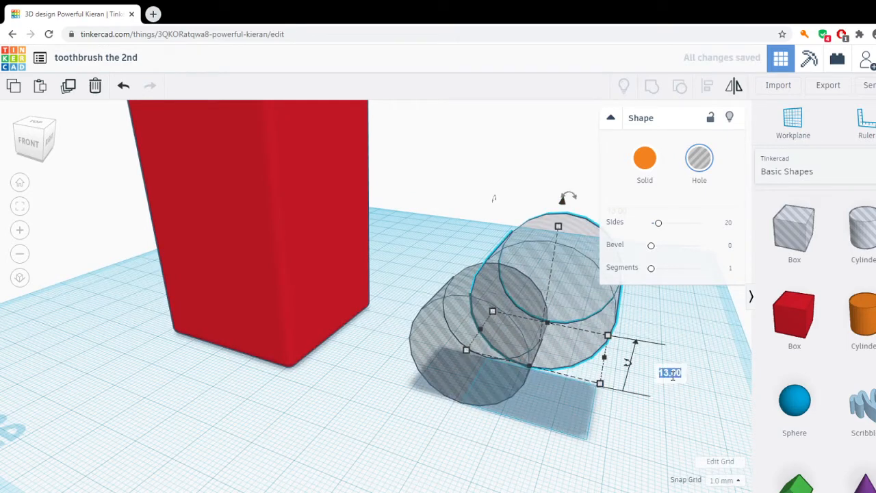
type("25")
key("Return")
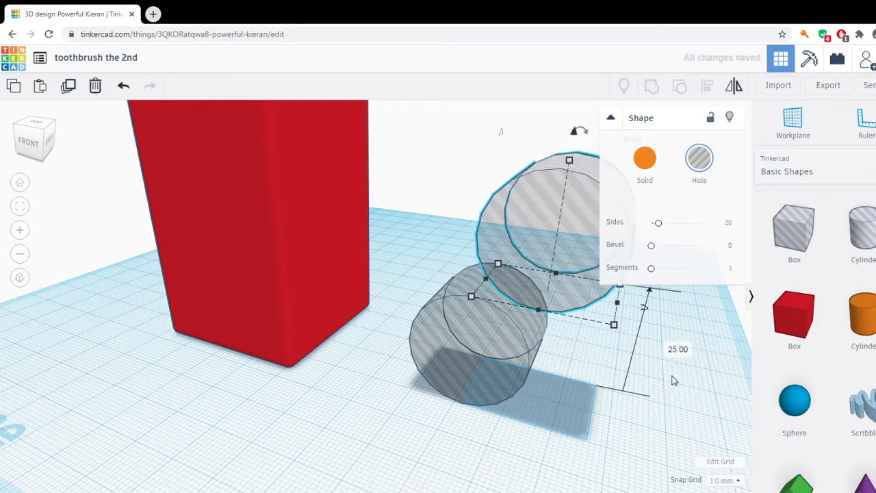
Paste another copy of the sideways cylinder hole and raise it to 40 mm above the workplane.
scroll(678, 365, "down", 3)
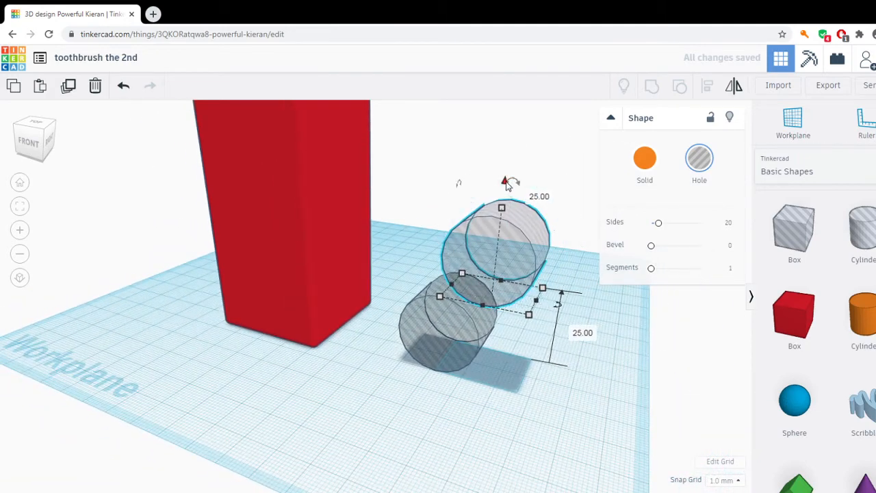
left_click_drag(506, 182, 506, 182)
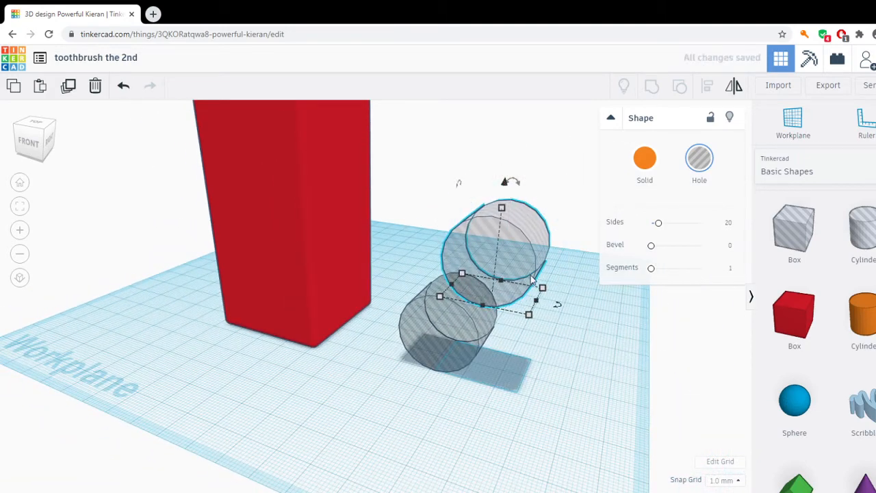
right_click_drag(594, 314, 579, 346)
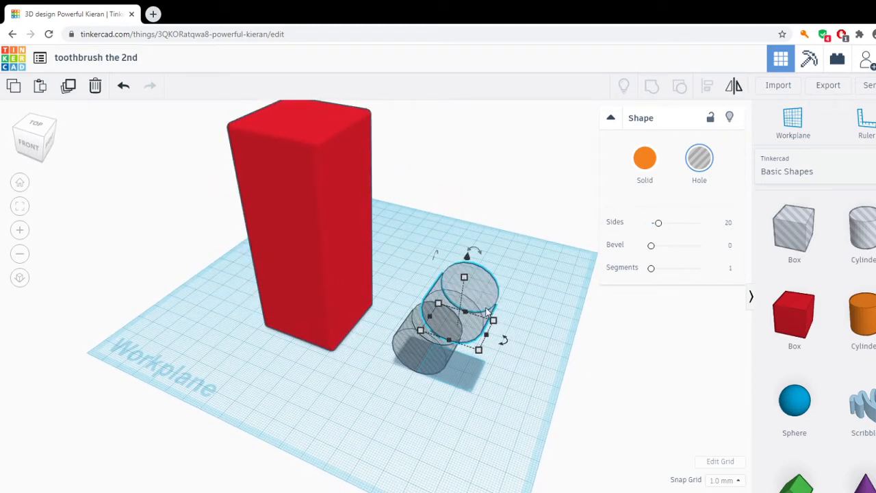
key("ctrl+v")
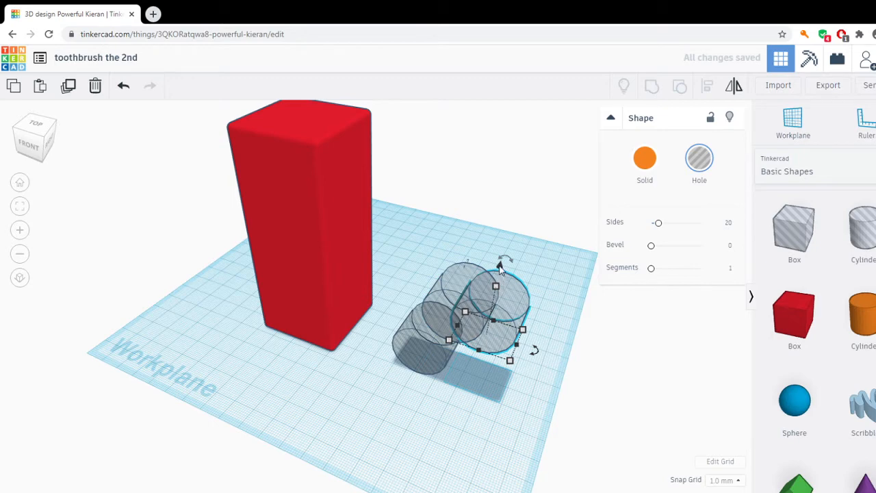
scroll(521, 311, "up", 3)
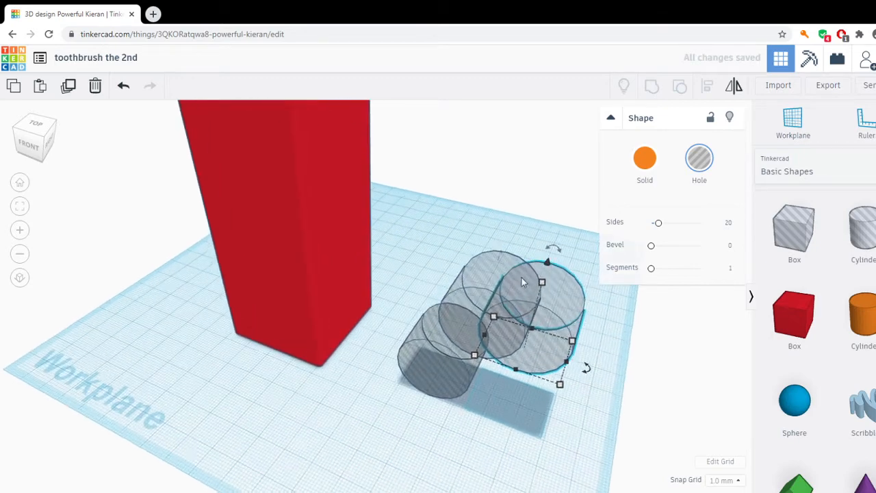
left_click(633, 340)
left_click(569, 317)
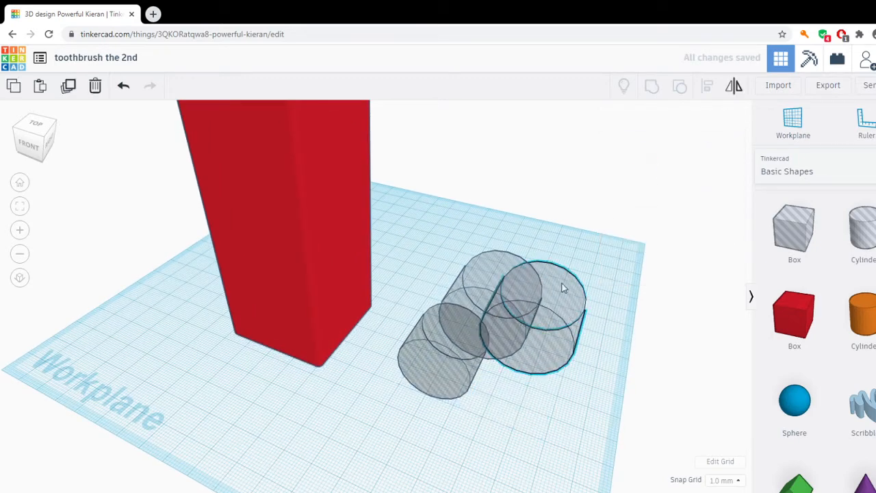
left_click_drag(551, 266, 561, 211)
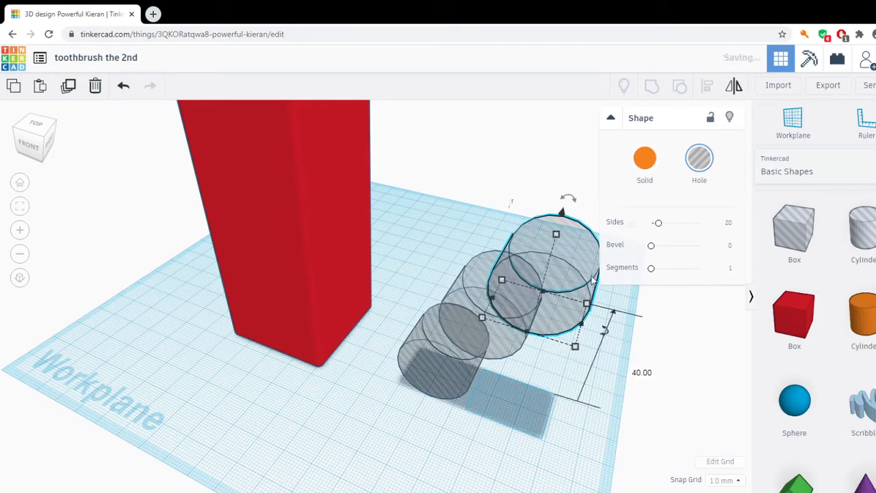
Raise the third cylinder hole to 50 mm above the workplane.
right_click_drag(680, 387, 657, 339)
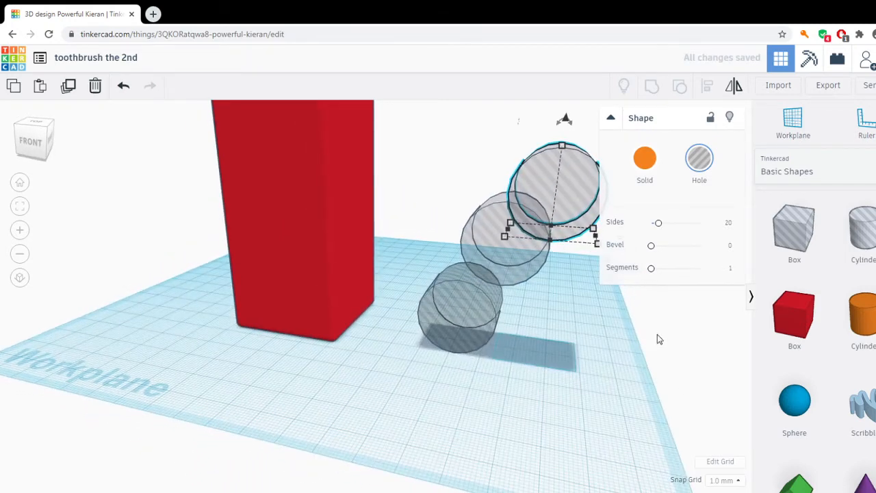
scroll(650, 321, "down", 10)
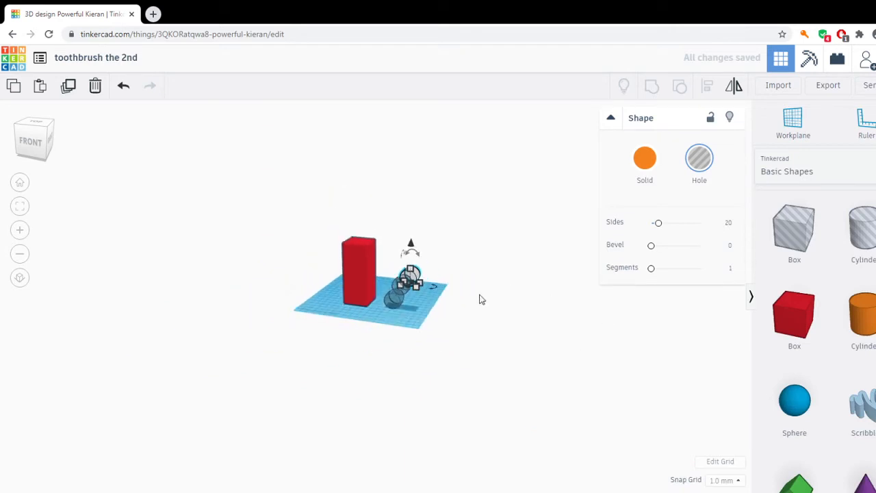
scroll(423, 323, "up", 4)
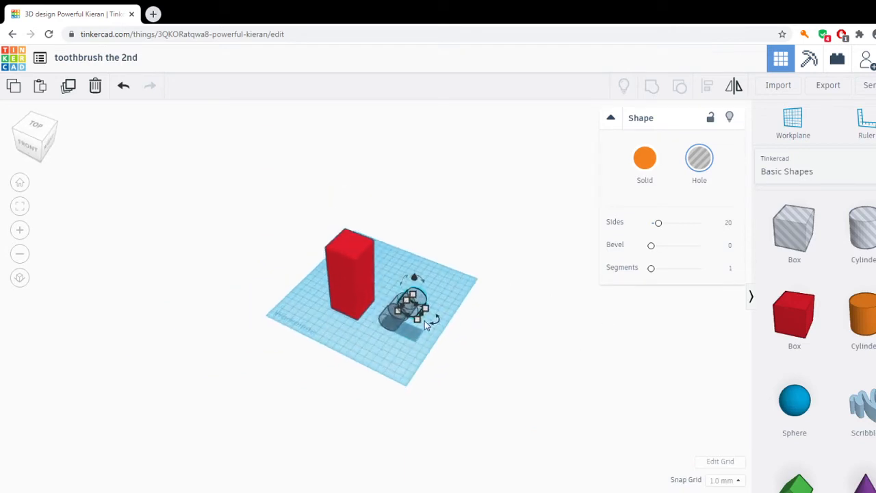
scroll(438, 308, "up", 2)
left_click_drag(455, 278, 457, 269)
right_click_drag(534, 311, 541, 266)
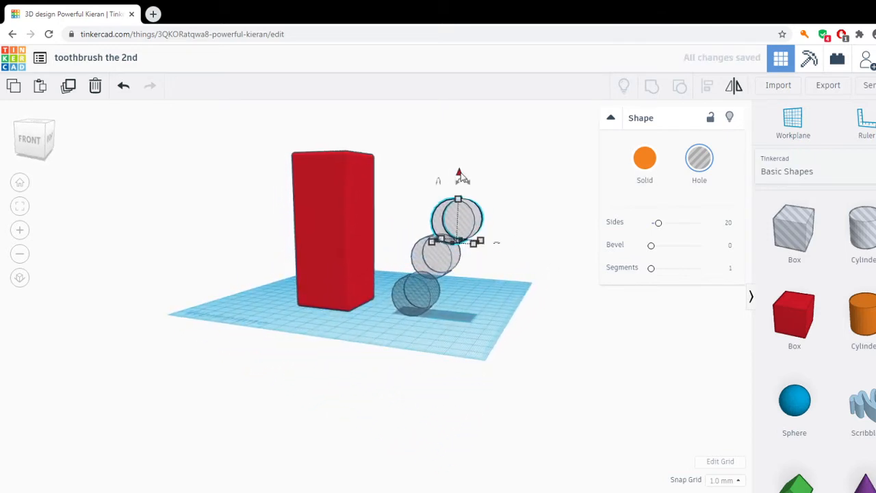
left_click_drag(460, 176, 460, 172)
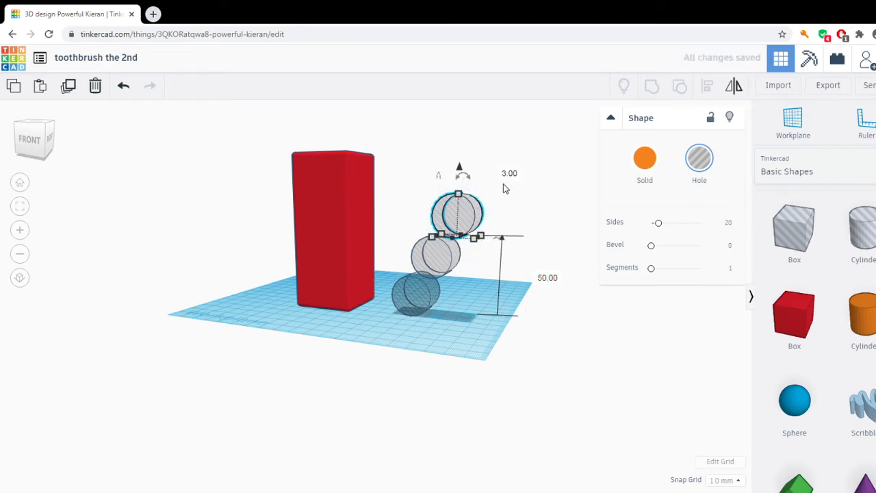
Add a fourth copy of the cylinder hole and raise it 25 mm, to 75 mm above the workplane.
right_click_drag(523, 209, 479, 348)
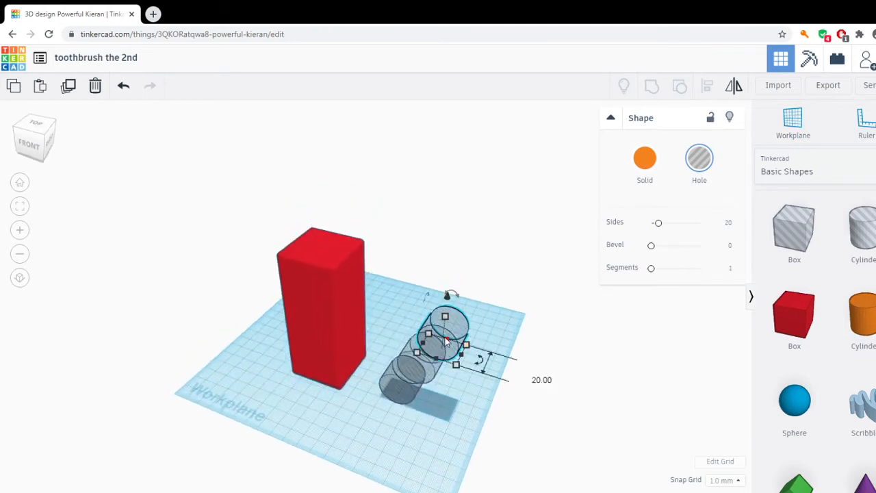
scroll(479, 349, "up", 2)
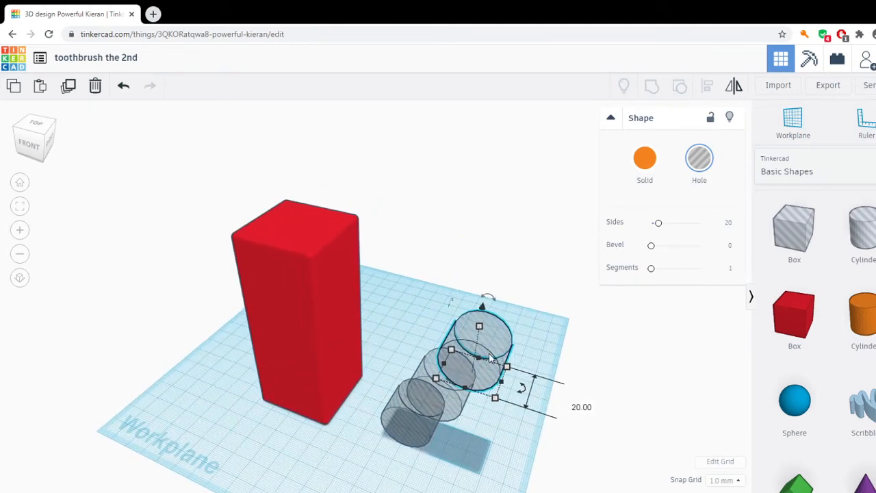
left_click_drag(490, 357, 524, 346)
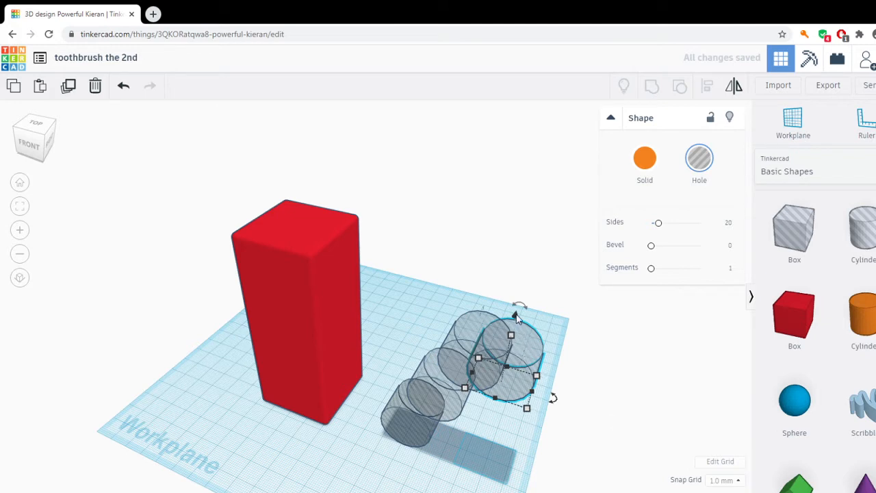
scroll(549, 345, "up", 3)
left_click_drag(574, 334, 587, 286)
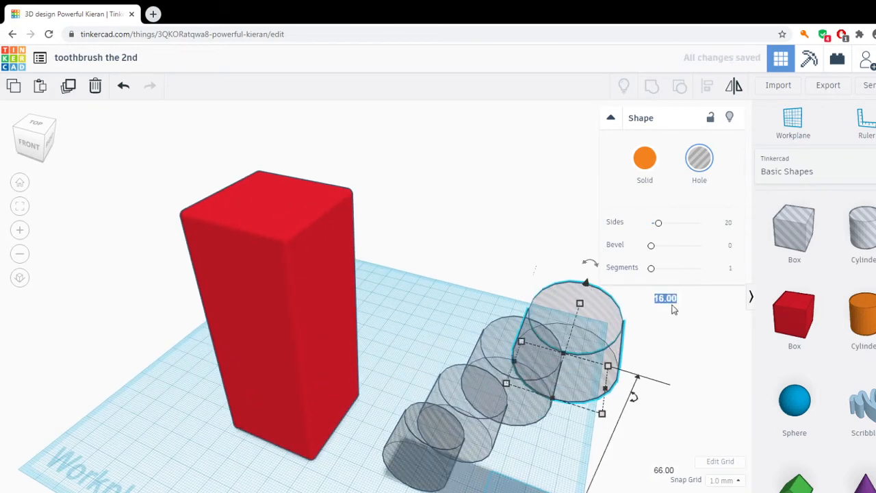
type("25")
key("Return")
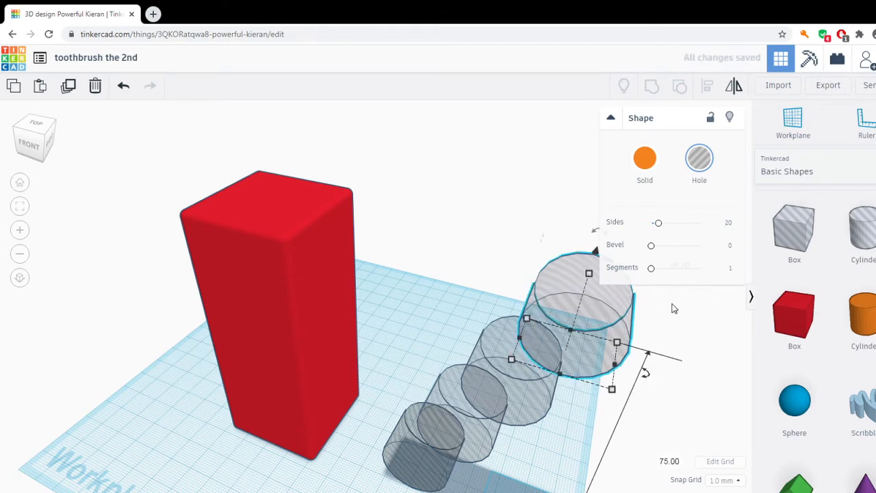
scroll(684, 404, "down", 3)
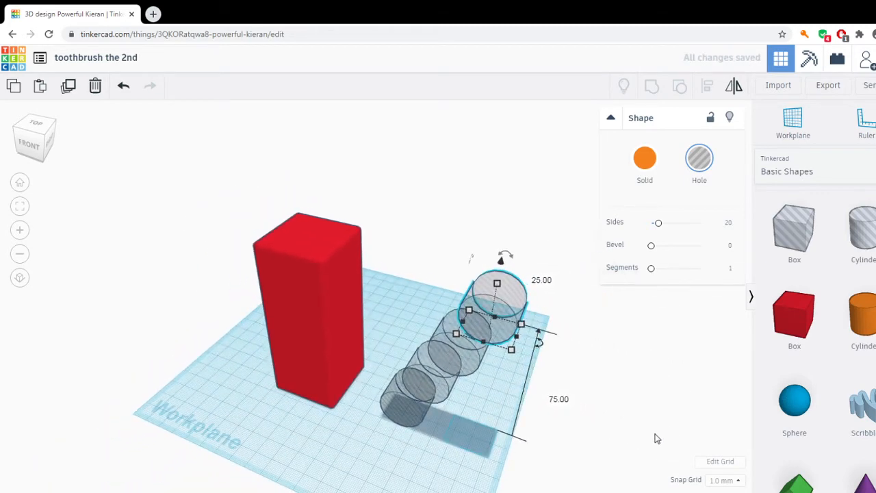
Align the four cylinder holes by their centres across the width so they stack vertically, and group them into one hole.
right_click_drag(655, 438, 695, 402)
left_click_drag(390, 177, 589, 424)
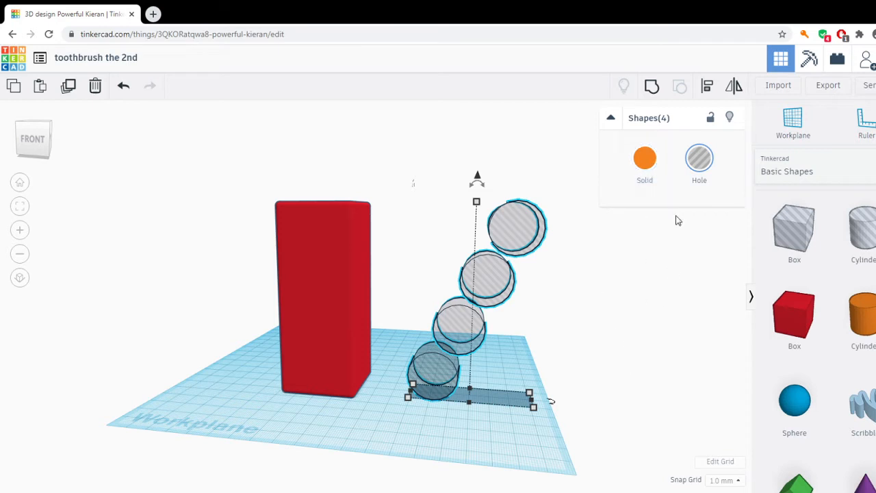
left_click(708, 92)
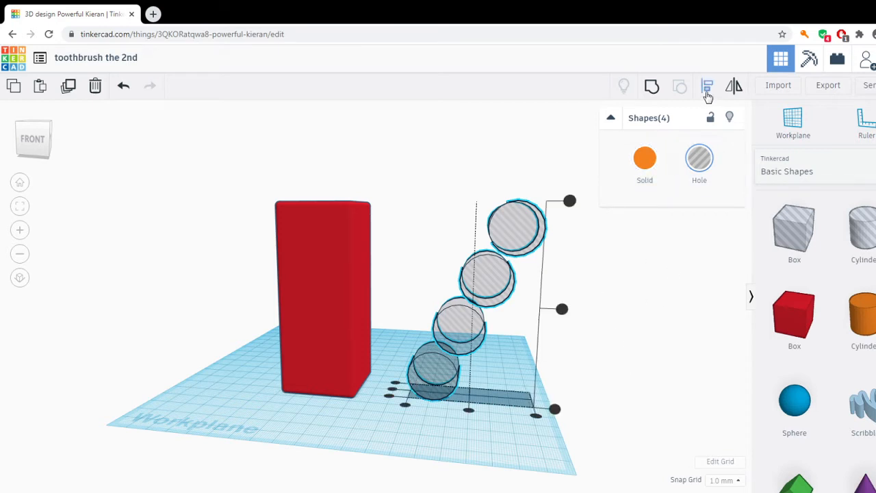
left_click(468, 410)
right_click_drag(620, 421, 477, 372)
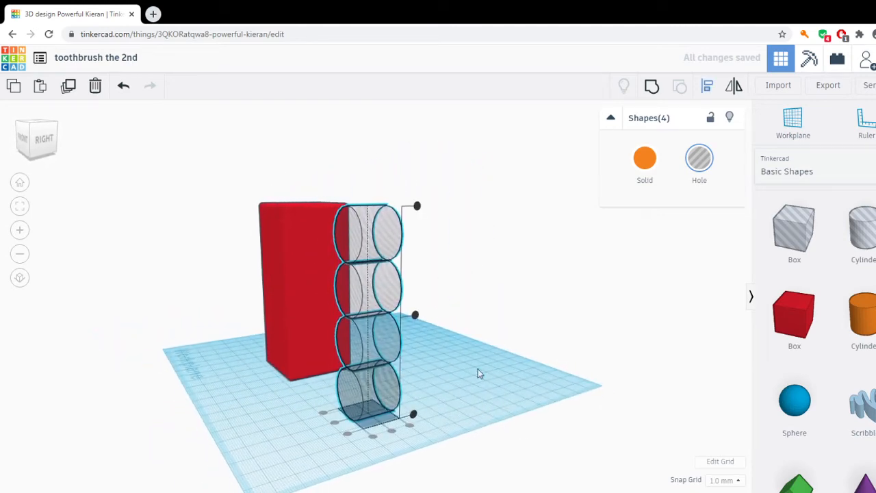
left_click(655, 87)
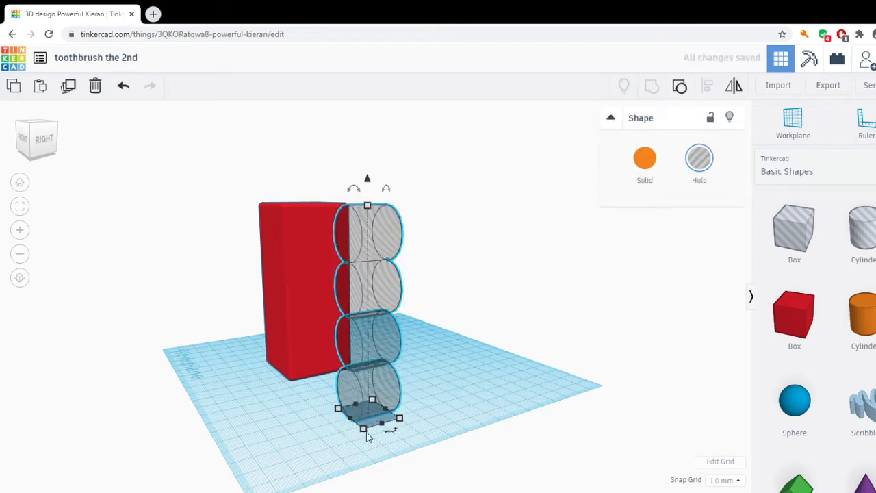
Set the grouped hole's length along the cylinder axis to 60 mm.
mouse_move(364, 430)
left_click(415, 448)
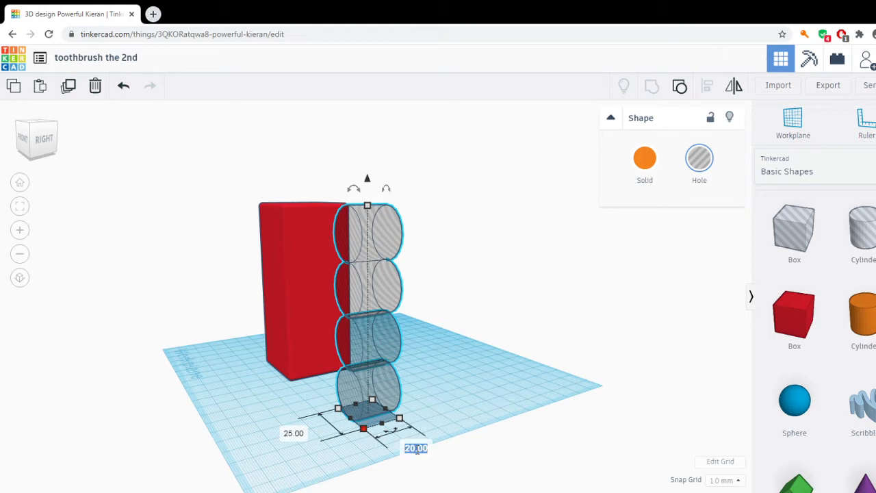
type("60")
key("Return")
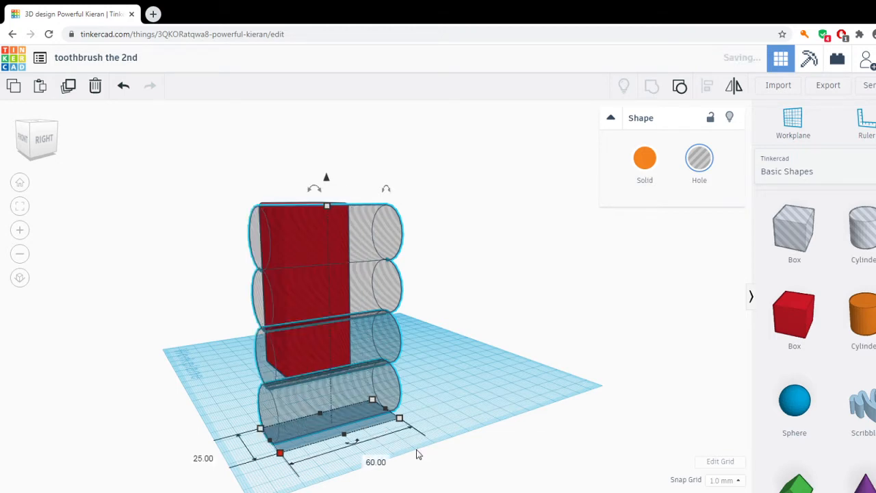
Shift the grouped hole along its cylinder axis until it extends past the red box on both ends.
right_click_drag(531, 439, 461, 460)
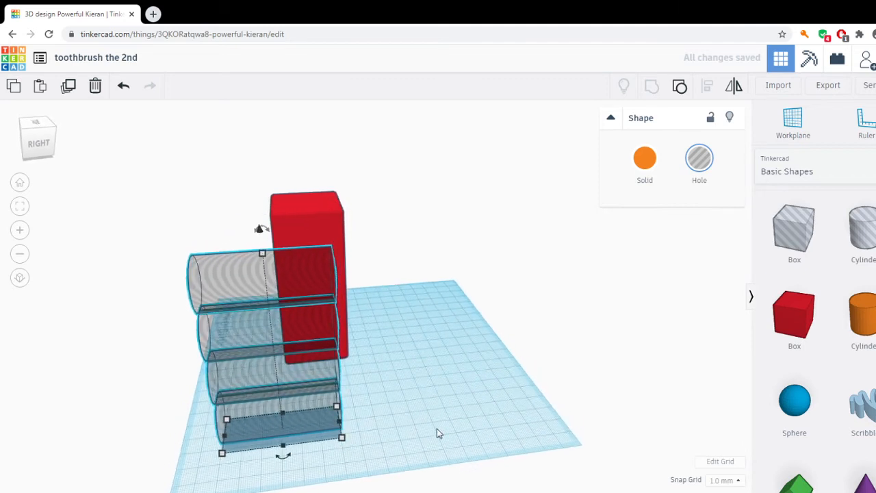
key("Right")
key("Right")
key("Right")
key("Right")
key("Right")
key("Right")
key("Right")
key("Right")
key("Right")
key("Right")
key("Right")
key("Right")
key("Right")
key("Right")
key("Right")
key("Right")
key("Right")
key("Right")
key("Right")
key("Right")
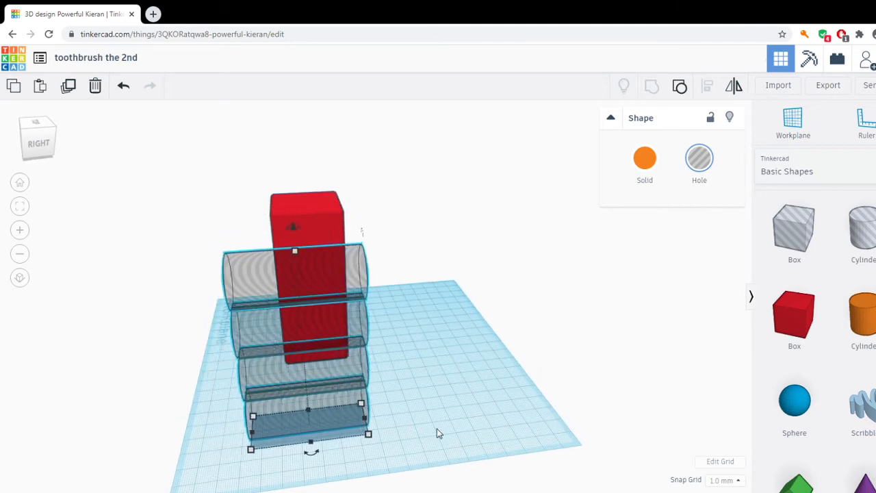
key("Right")
key("Right")
key("Right")
key("Right")
key("Right")
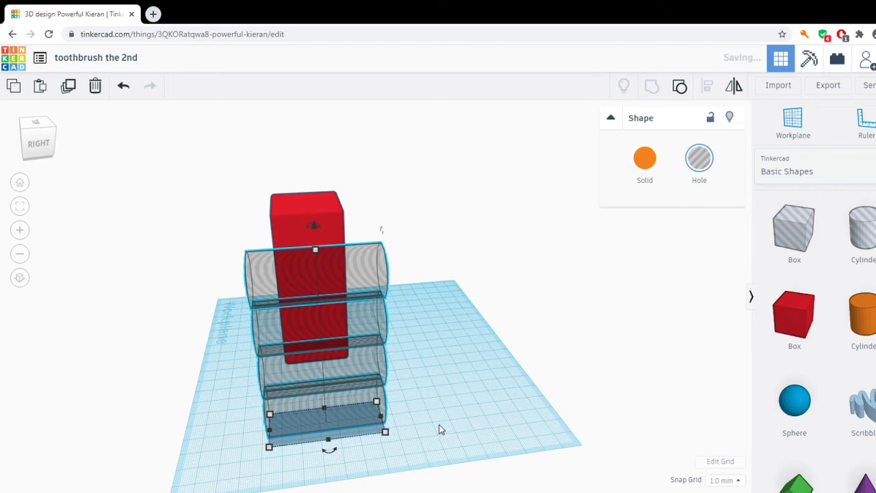
Move the grouped hole sideways into the red box until about half of each cylinder overlaps the box's side.
right_click_drag(440, 428, 573, 371)
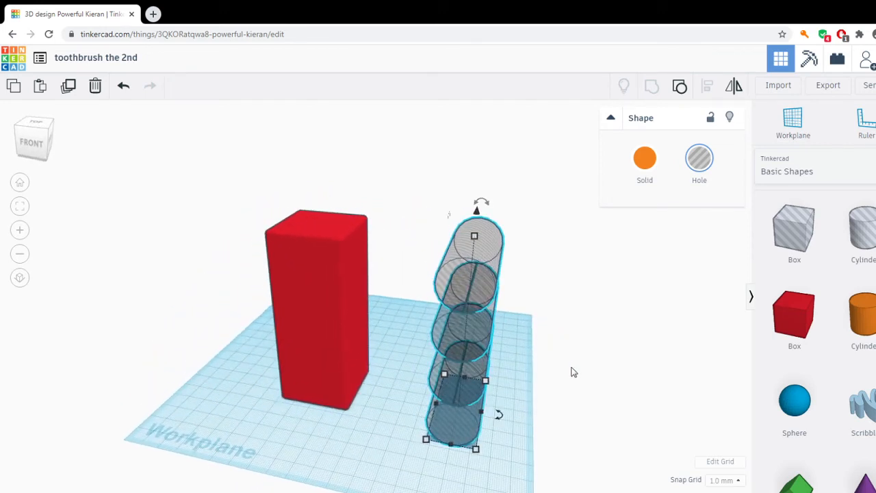
key("Left")
key("Left")
key("Left")
key("Left")
key("Left")
key("Left")
key("Left")
key("Left")
key("Left")
key("Left")
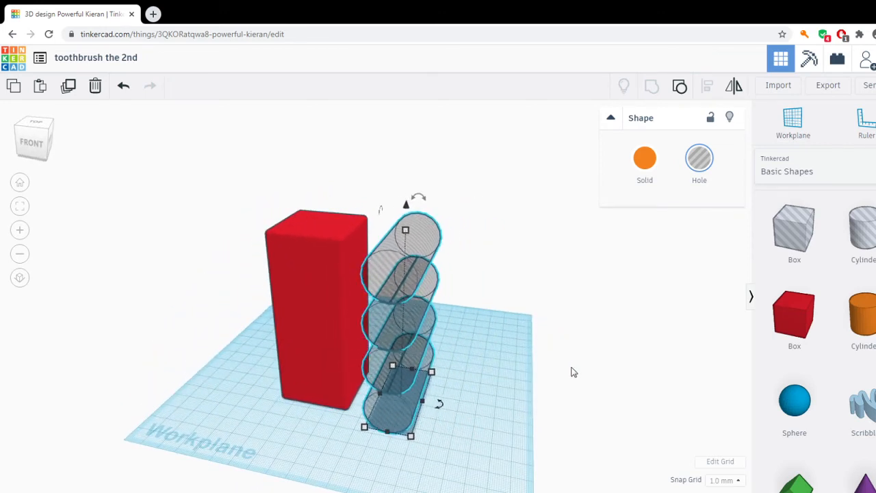
key("Left")
key("Left")
key("Left")
key("Left")
key("Left")
key("Left")
key("Left")
key("Left")
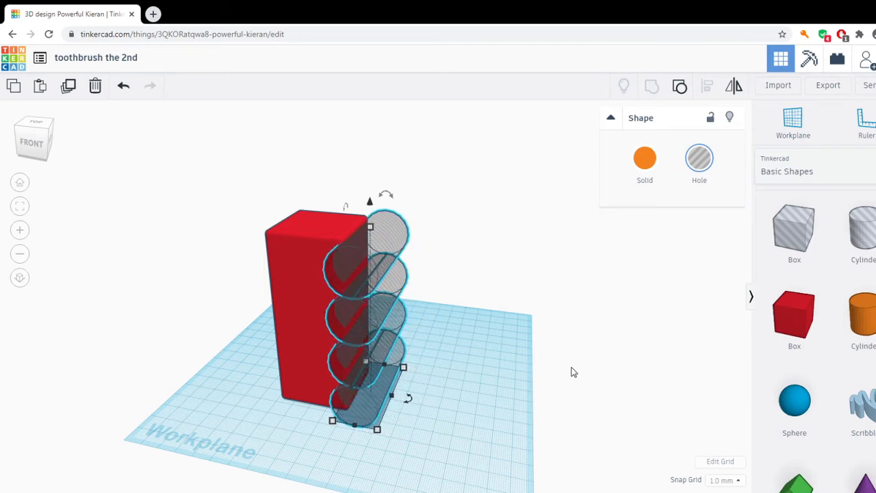
key("Left")
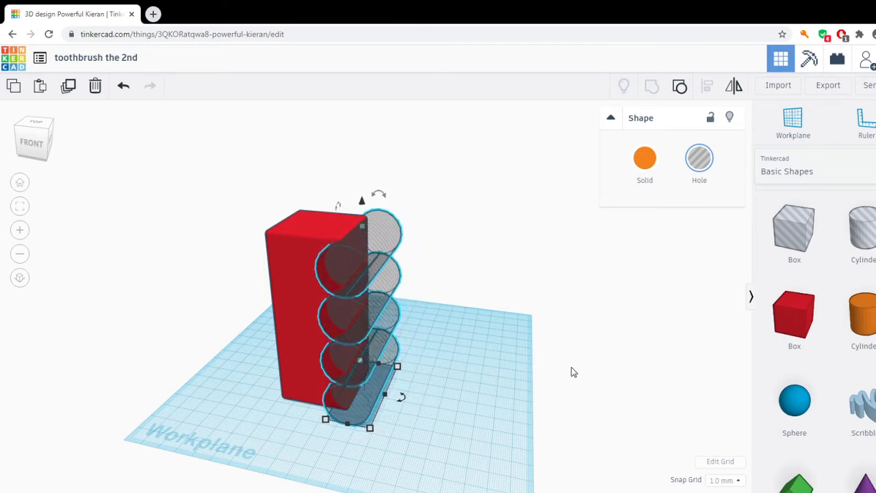
key("Right")
key("Right")
key("Right")
key("Left")
key("Left")
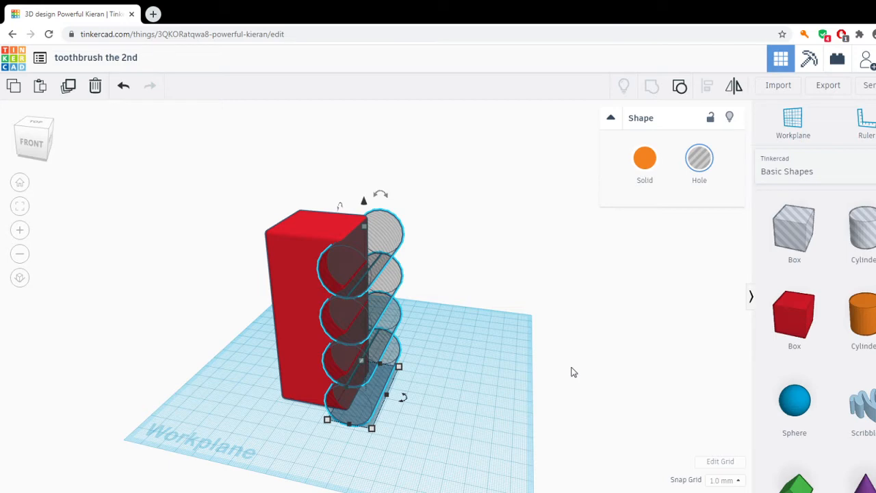
Move the grouped hole back out of the red box so it stands clear beside it.
right_click_drag(584, 352, 616, 347)
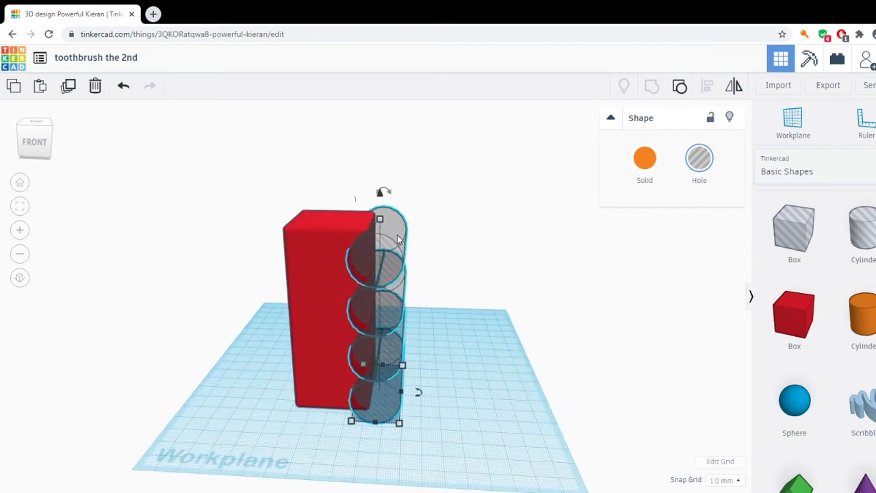
right_click_drag(484, 367, 475, 407)
key("Right")
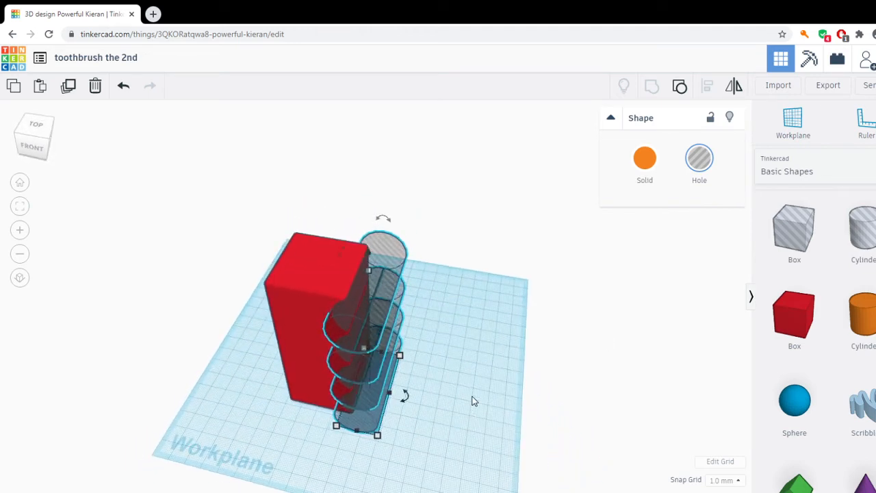
key("Right")
key("Right")
key("Right")
key("Right")
key("Right")
key("Right")
key("Right")
key("Right")
key("Right")
key("Right")
key("Right")
key("Right")
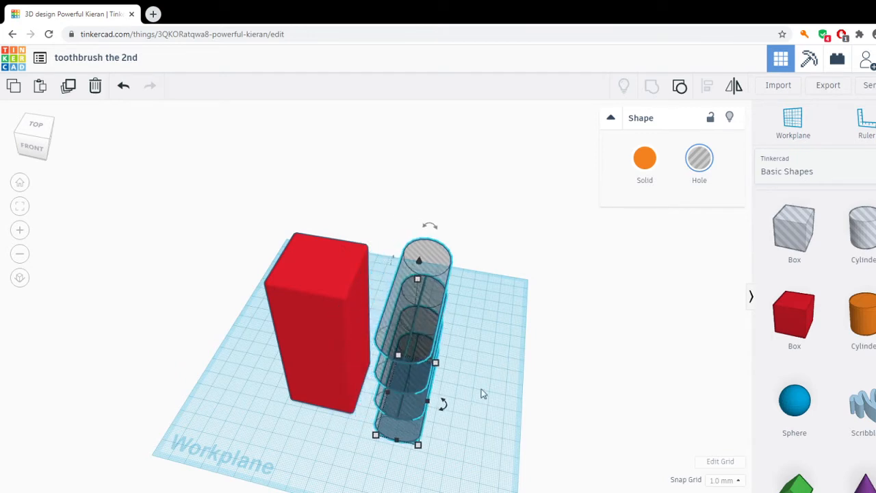
Place a cylinder hole on the workplane beside the red box and set its base to 15 by 15 mm.
left_click_drag(845, 254, 236, 430)
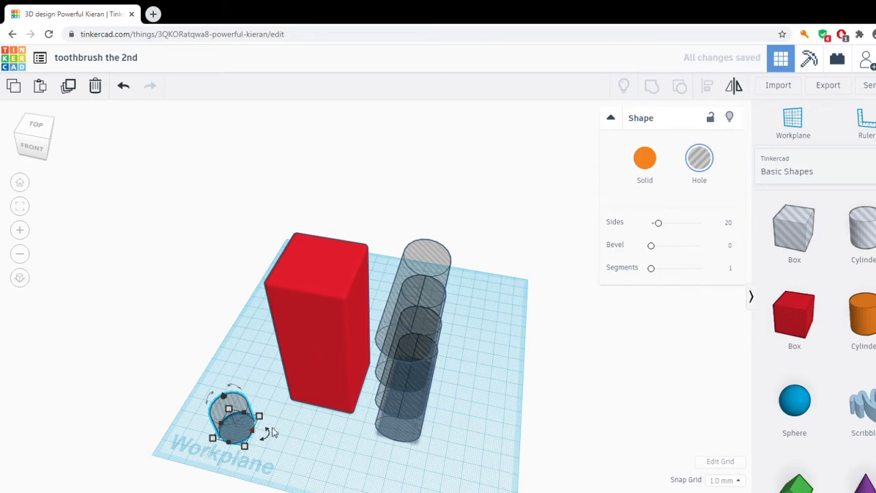
left_click(305, 443)
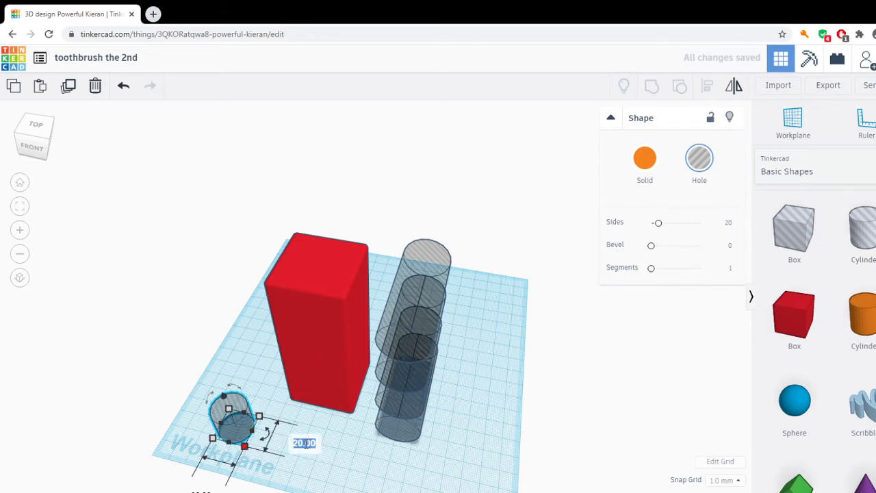
scroll(234, 487, "down", 3)
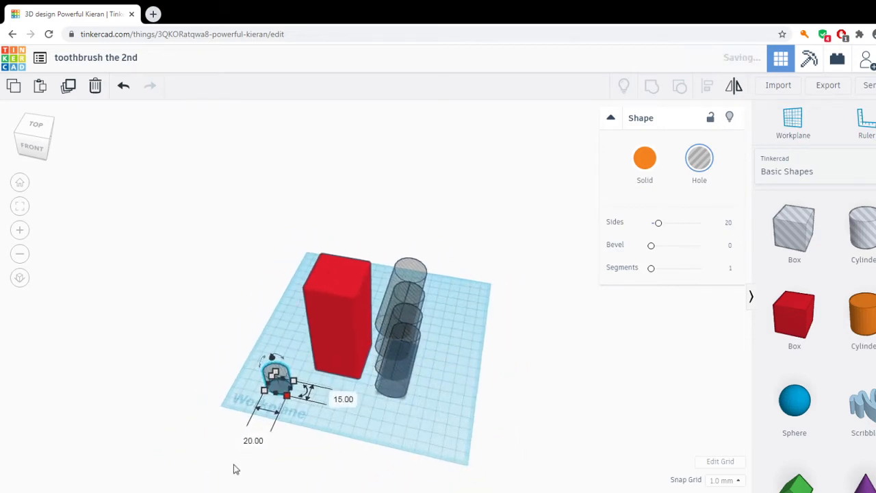
left_click(261, 438)
type("15")
key("Return")
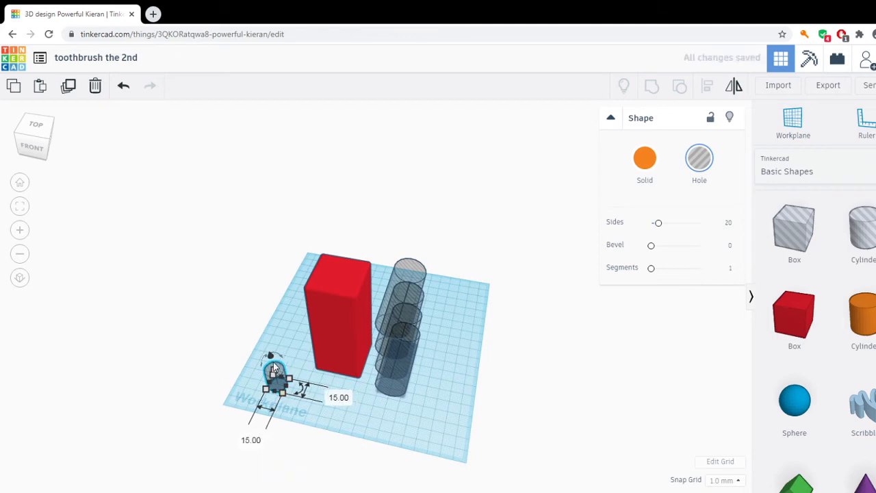
scroll(274, 374, "up", 2)
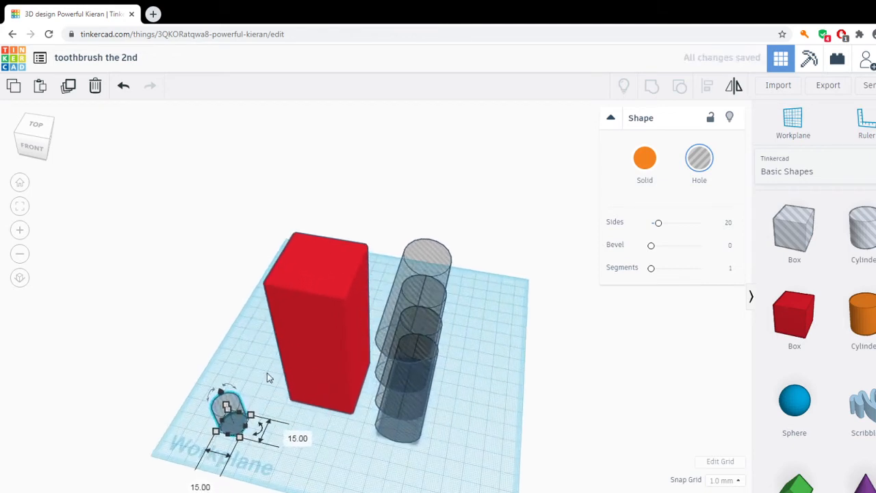
Stretch the small upright cylinder hole to a height of 113 mm so it exceeds the red box.
middle_click_drag(258, 419, 250, 392)
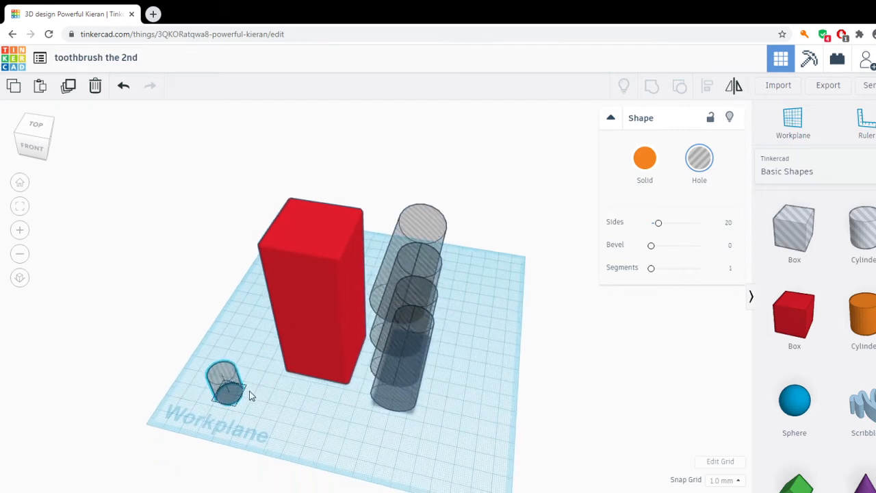
right_click_drag(251, 397, 207, 322)
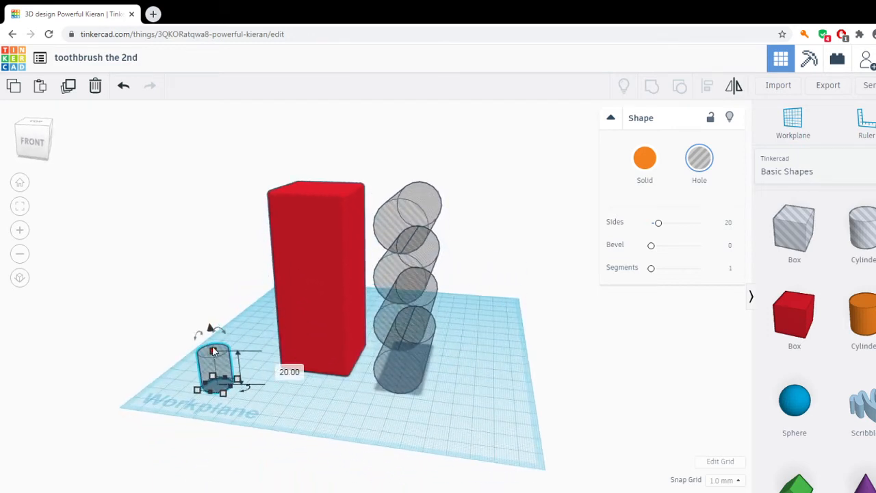
left_click_drag(209, 346, 218, 167)
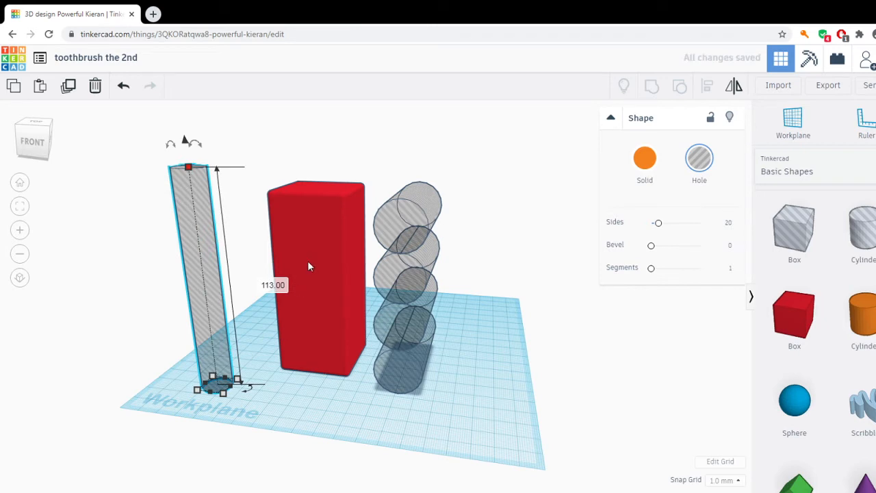
Align the upright cylinder hole with the red box so it is centred in both horizontal directions.
left_click(310, 303)
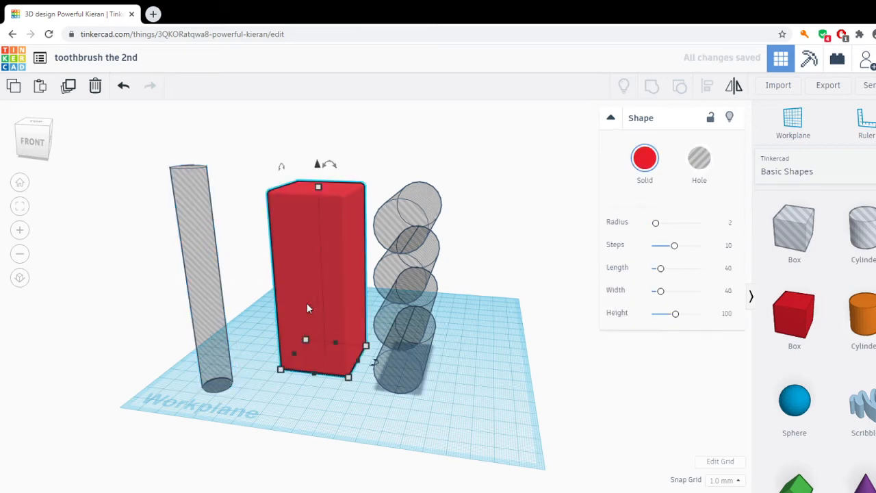
left_click(215, 336, "shift")
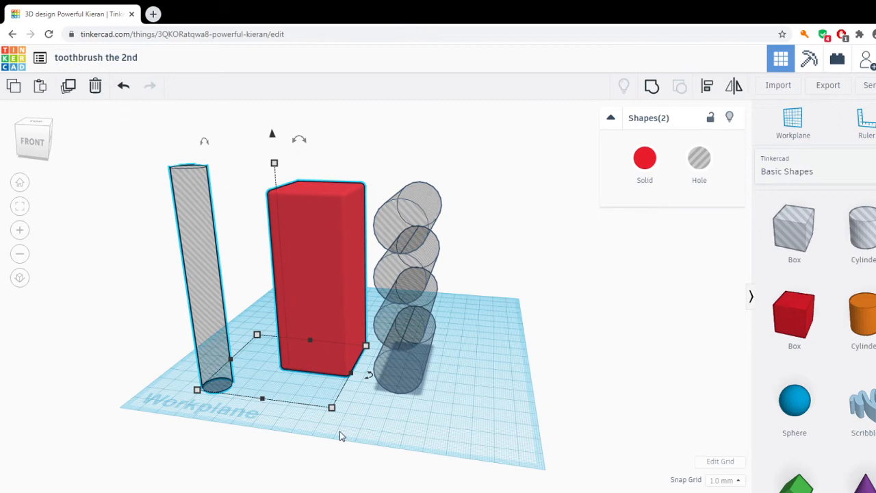
left_click(706, 90)
left_click(707, 100)
left_click(712, 91)
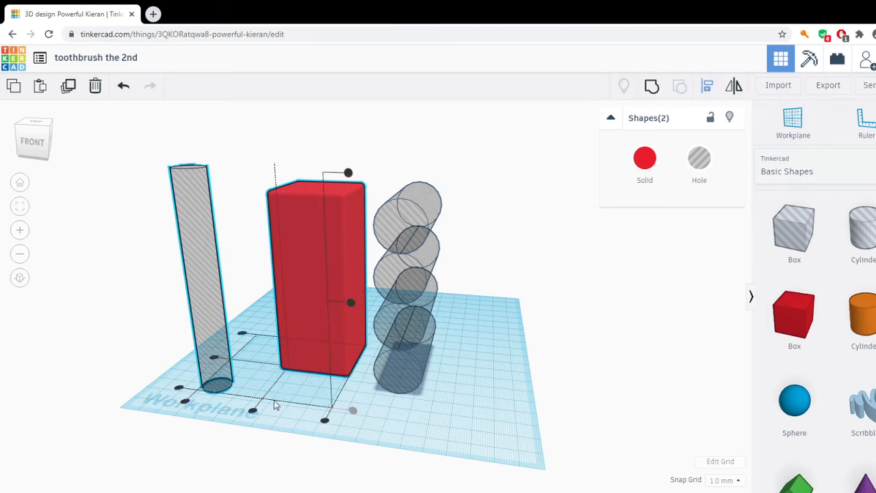
left_click(251, 409)
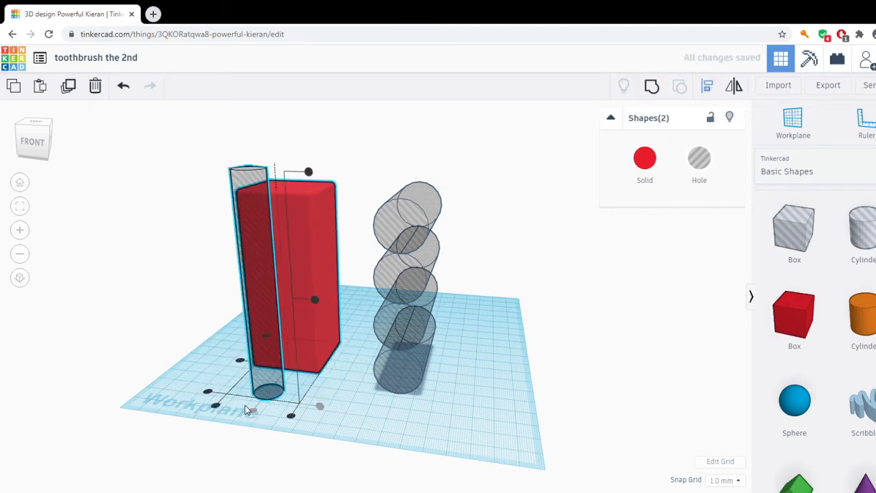
left_click(240, 363)
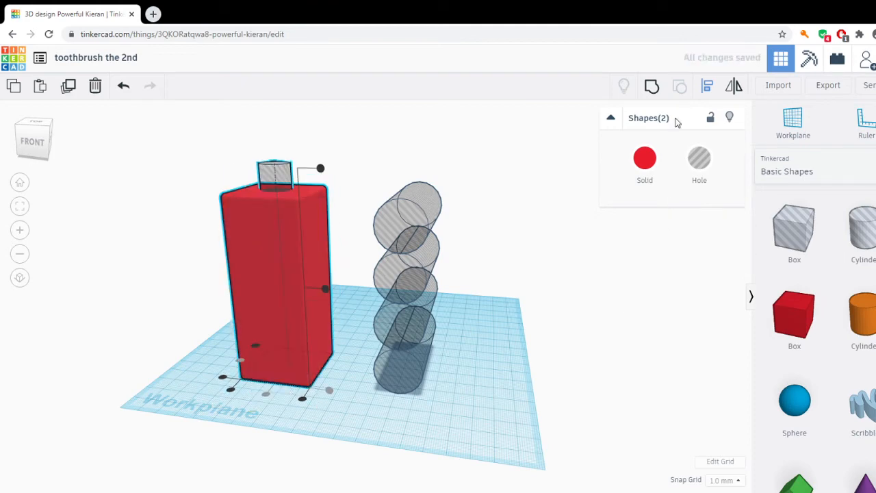
Group the red box with the centred cylinder hole to cut a vertical round opening through it.
key("ctrl+g")
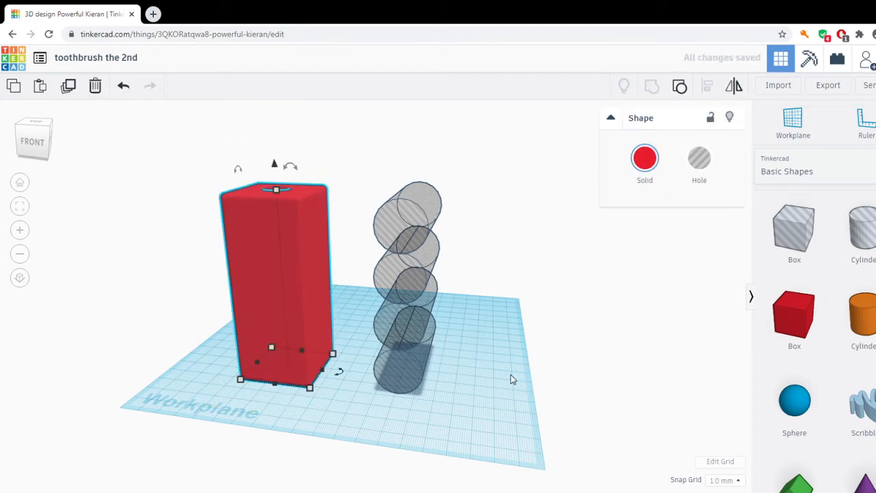
right_click_drag(510, 374, 630, 249)
right_click_drag(488, 351, 296, 263)
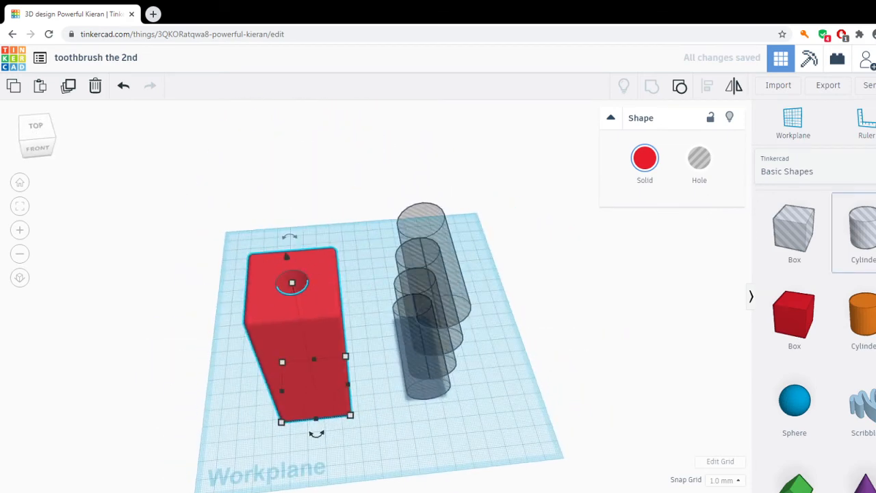
left_click(555, 375)
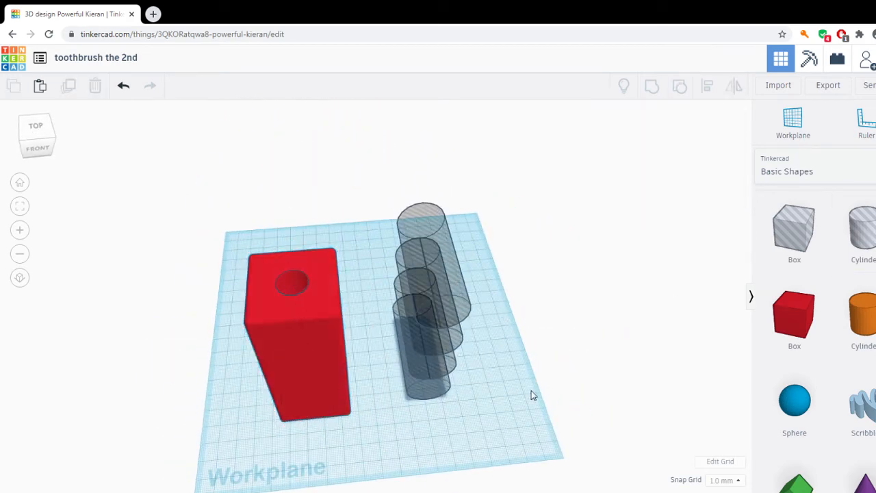
Ungroup the stack of four horizontal cylinder holes into separate shapes and clear the selection.
right_click_drag(530, 393, 537, 368)
left_click(443, 251)
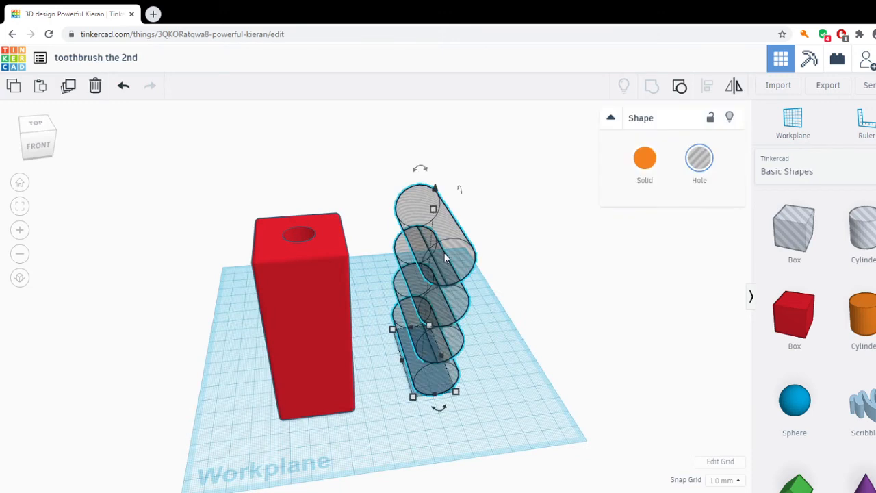
left_click(684, 90)
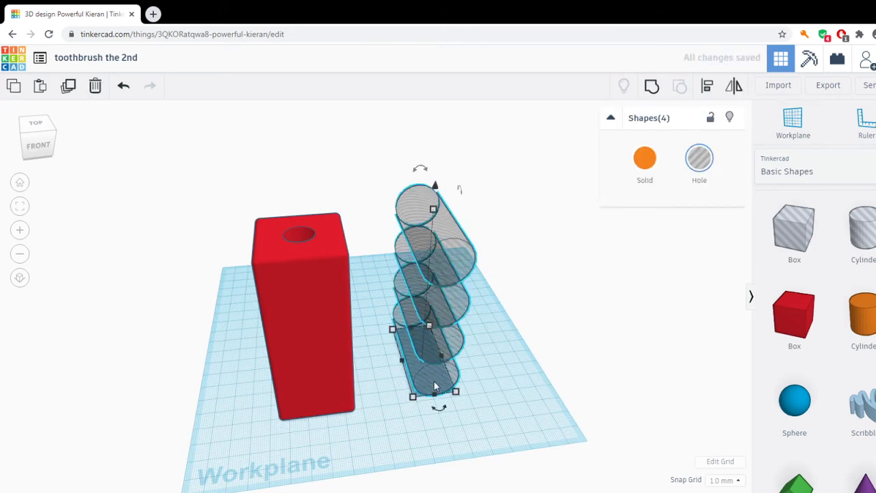
left_click(556, 389)
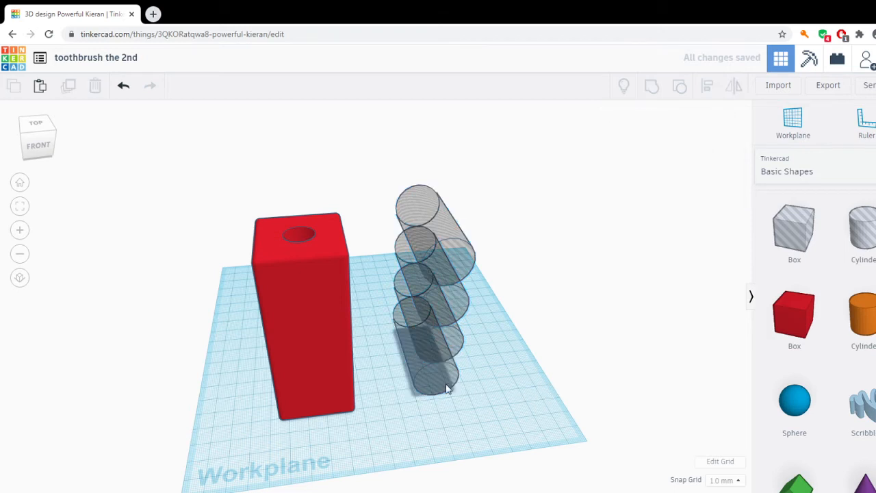
Duplicate the lowest cylinder hole of the stack and move the copy clear of the red box on its opposite side.
left_click(446, 389)
key("shift+Right")
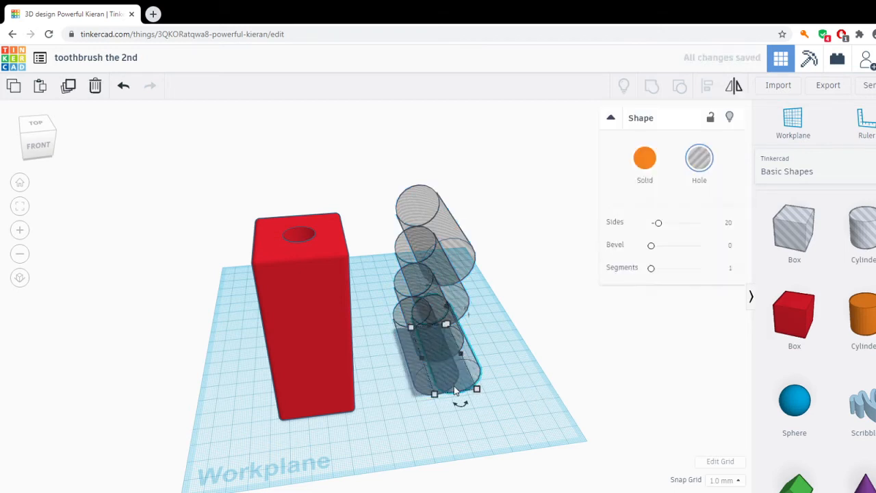
key("Left")
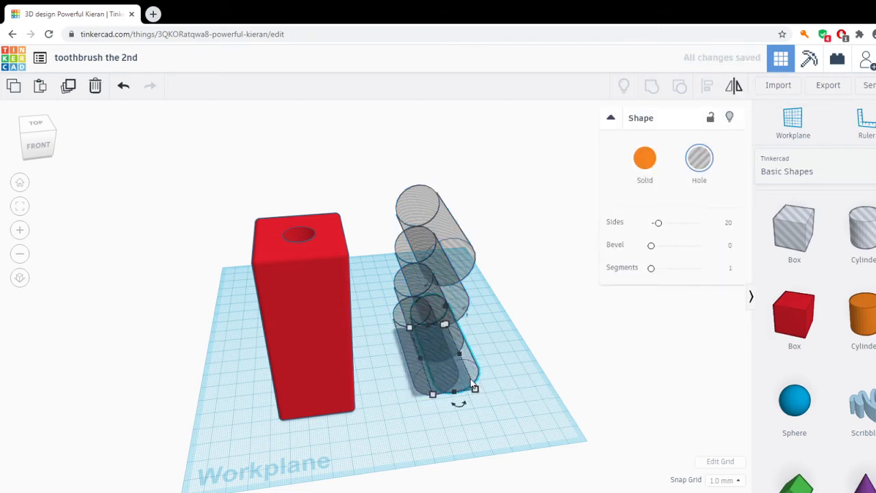
key("Left")
key("Left")
key("Left")
key("Left")
key("Left")
key("Left")
key("Left")
key("Left")
key("Left")
key("Left")
key("Left")
key("Left")
key("Left")
key("Left")
key("Left")
key("Left")
key("Left")
key("Left")
key("Left")
key("Left")
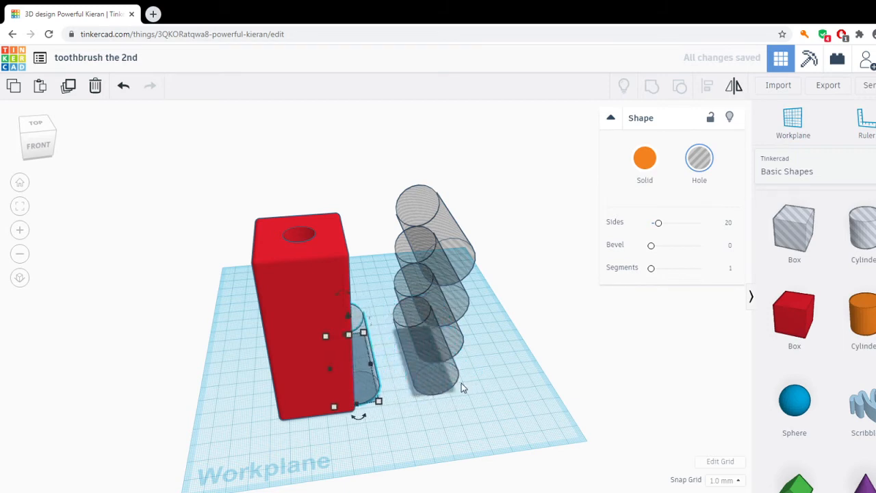
key("Left")
key("Left")
key("Left")
key("Left")
key("Left")
key("Left")
key("Left")
key("Left")
key("Left")
key("Left")
key("Left")
key("Left")
key("Left")
key("Left")
key("Left")
key("Left")
key("Left")
key("Left")
key("Left")
key("Left")
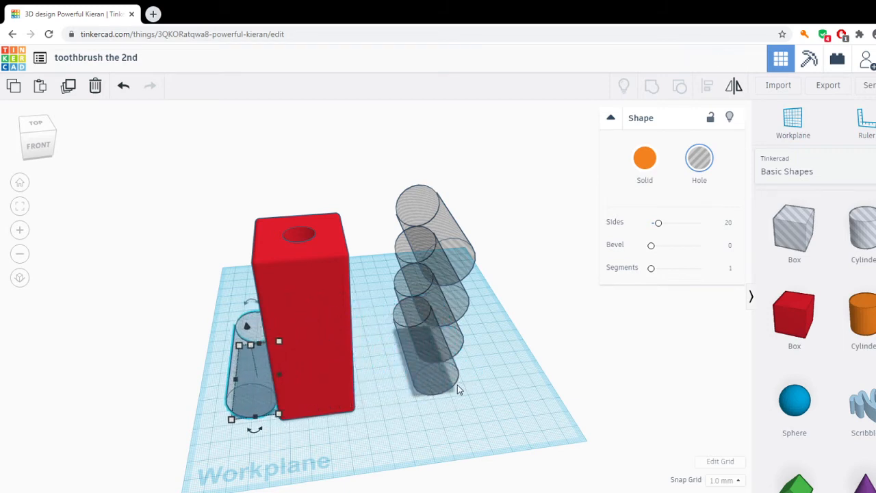
key("Left")
key("Left")
key("Left")
key("Left")
key("Left")
key("Left")
key("Left")
key("Left")
key("Left")
key("Left")
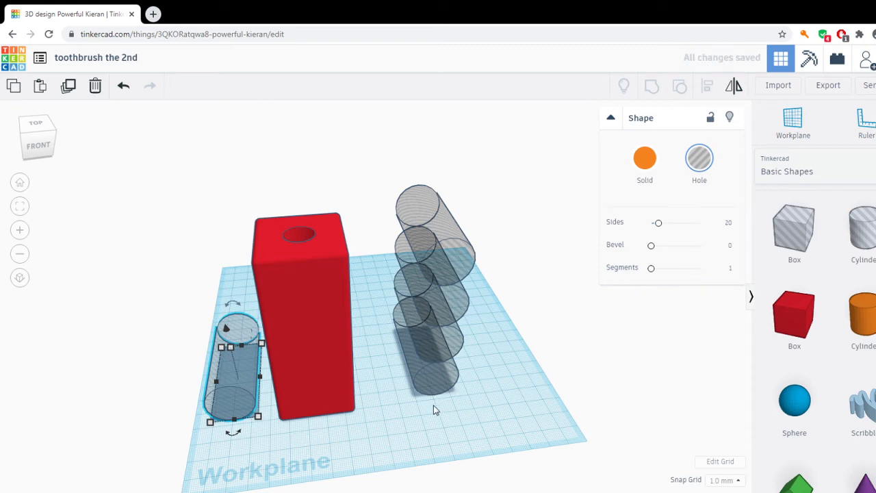
Stretch the copied cylinder hole vertically into an oval nearly as tall as the red box and raise it by 2 mm.
mouse_move(526, 417)
right_mouse_down()
mouse_move(434, 439)
mouse_move(534, 418)
right_mouse_up()
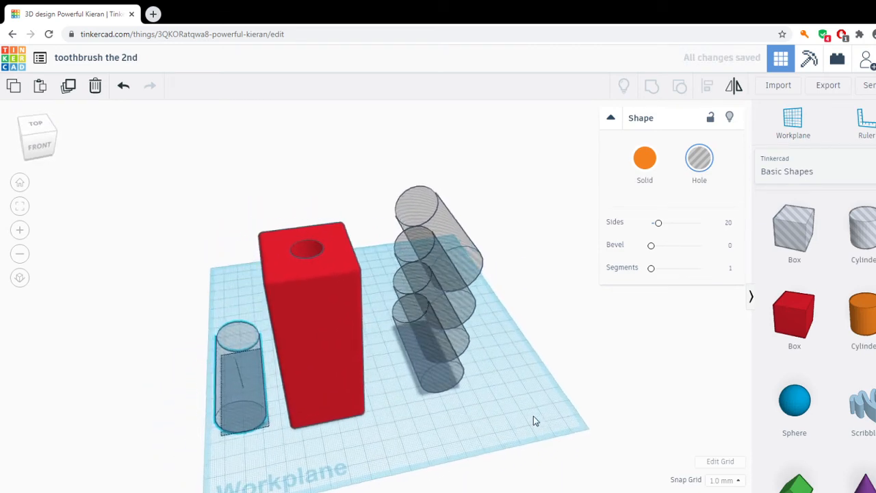
right_click_drag(416, 418, 484, 374)
left_click_drag(312, 358, 323, 205)
right_click_drag(477, 408, 381, 406)
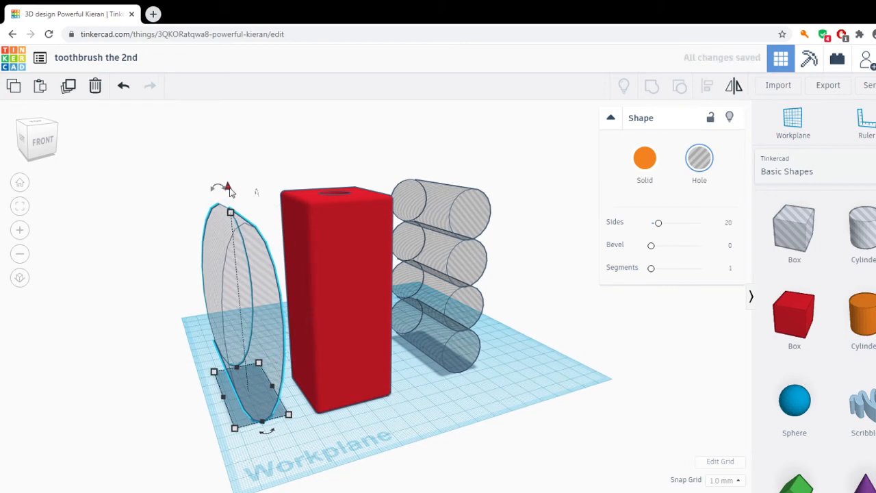
left_click_drag(229, 190, 234, 189)
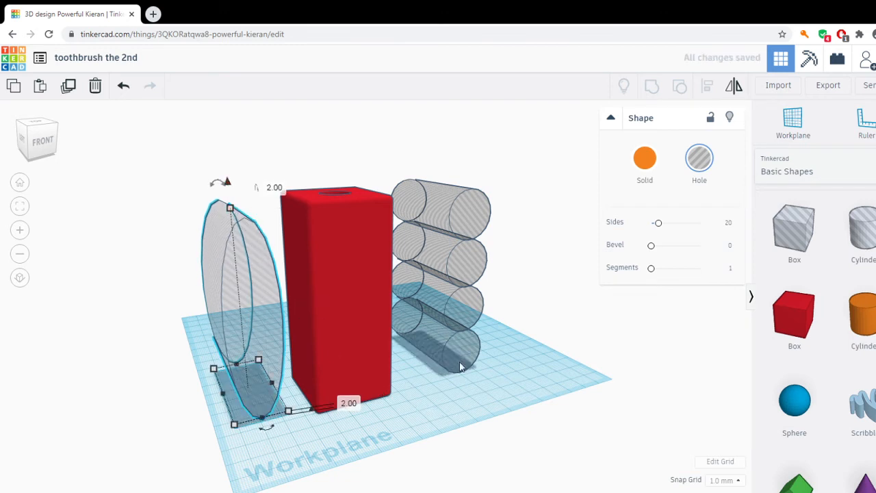
Move the red box sideways toward the tall oval hole until the oval cuts into its side.
right_click_drag(460, 368, 304, 376)
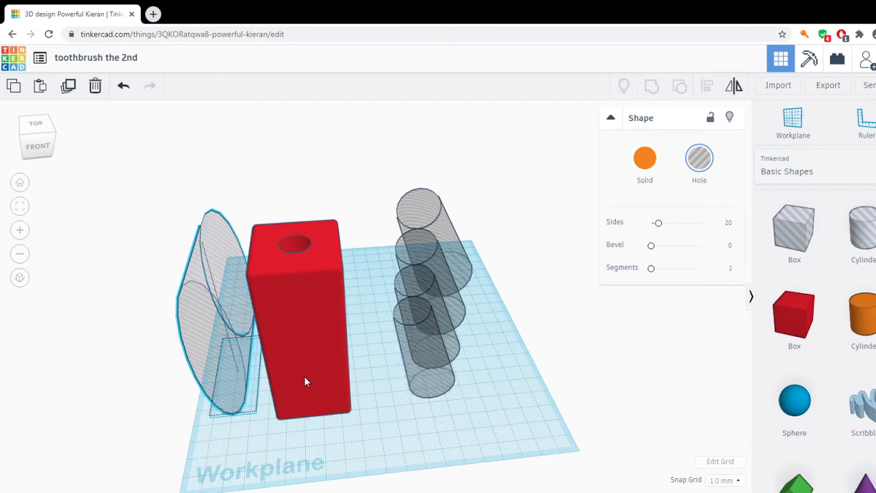
left_click(305, 379)
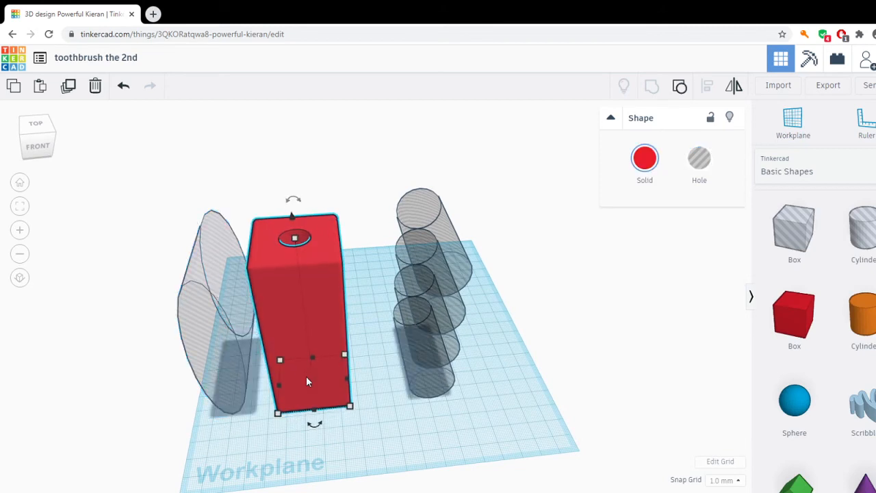
key("Left")
key("Left")
key("Left")
key("Left")
key("Left")
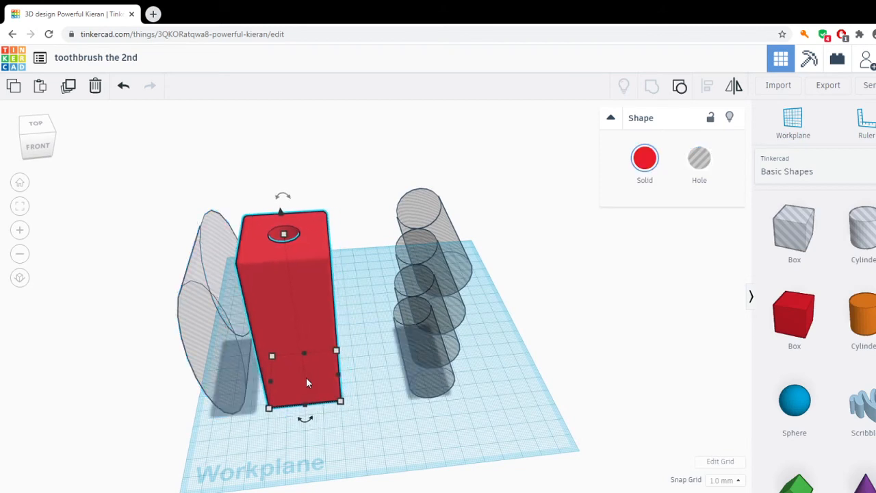
key("Left")
key("Left")
key("Left")
Select the four stacked cylinder holes and move them sideways until they partly overlap the red box's side opposite the oval hole.
key("Left")
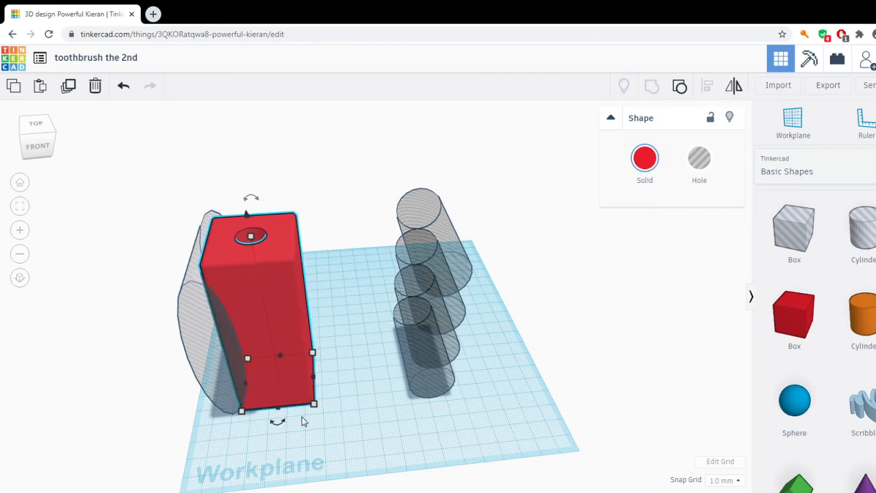
right_click_drag(305, 421, 480, 329)
right_click_drag(576, 284, 404, 169)
left_click_drag(378, 156, 552, 420)
key("Left")
key("Left")
key("Left")
key("Left")
key("Left")
key("Left")
key("Left")
key("Left")
key("Left")
key("Left")
key("Left")
key("Left")
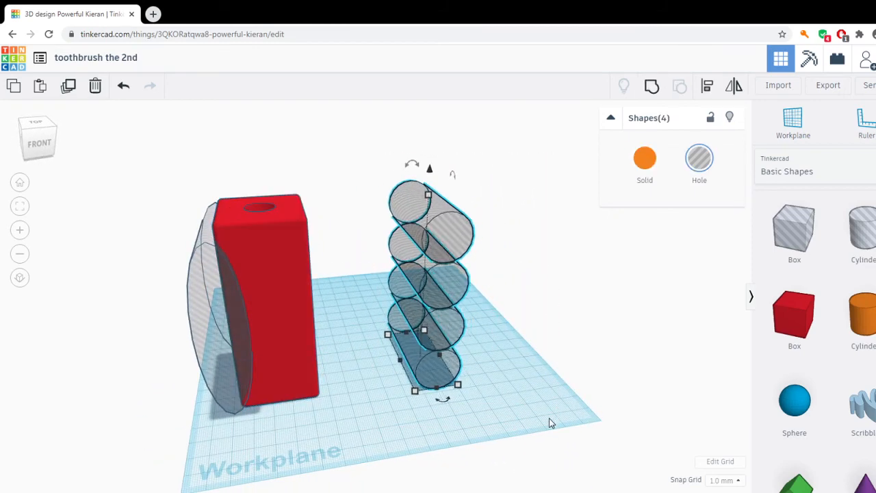
key("Left")
key("Left")
key("Left")
key("Left")
key("Left")
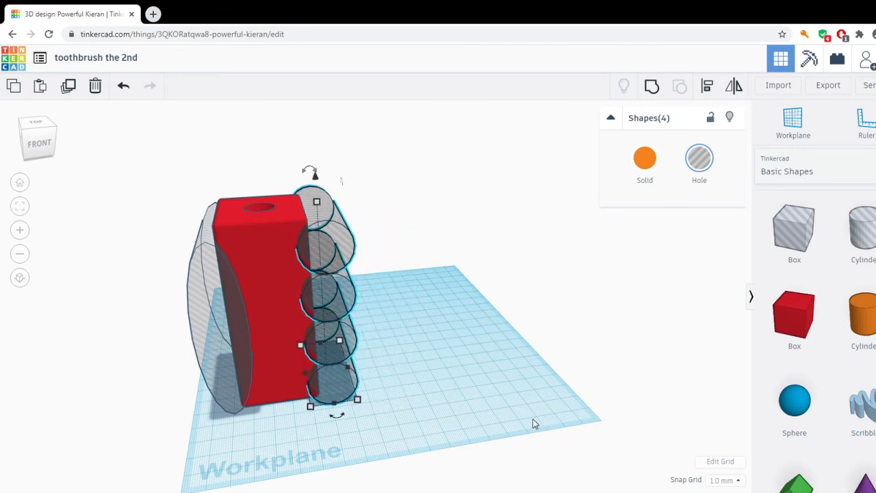
key("Left")
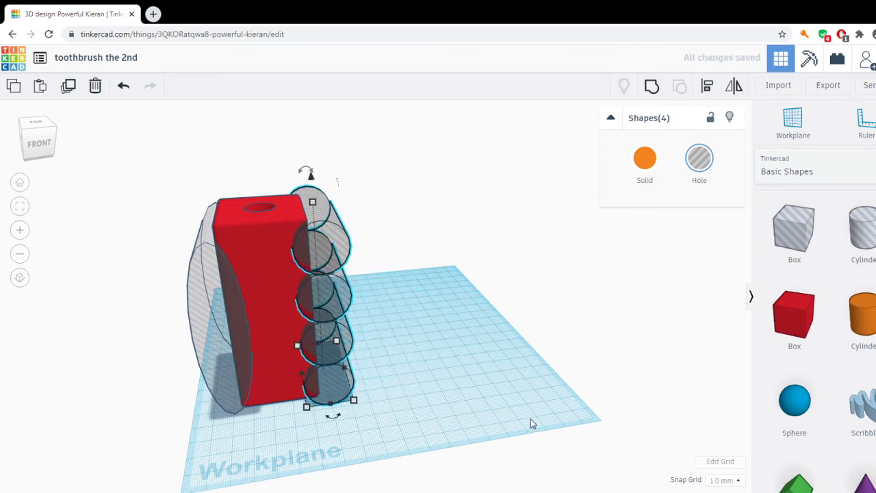
Select the red box with the four cylinder holes and the oval hole and group them to cut the sides.
right_click_drag(530, 421, 531, 375)
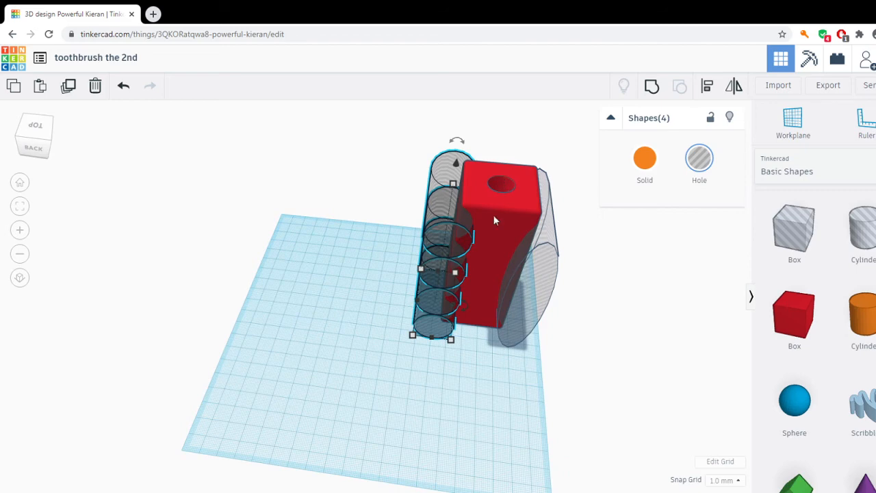
right_click_drag(487, 373, 596, 373)
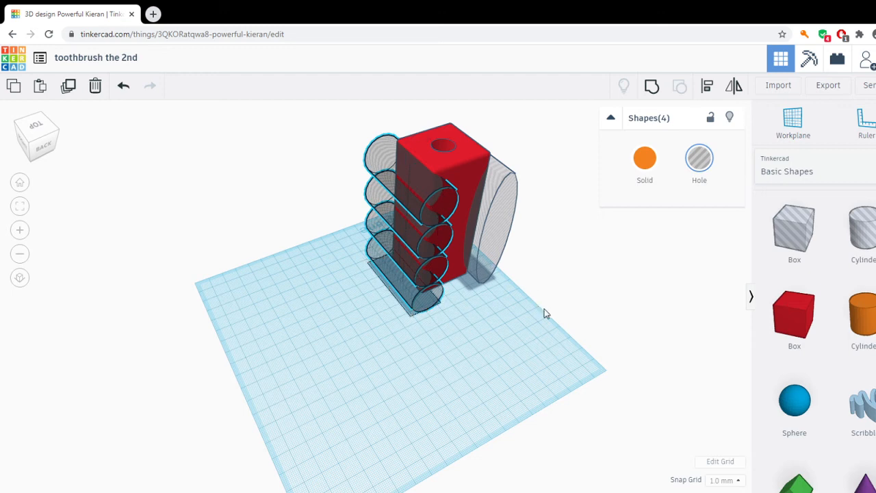
right_click_drag(544, 313, 547, 278)
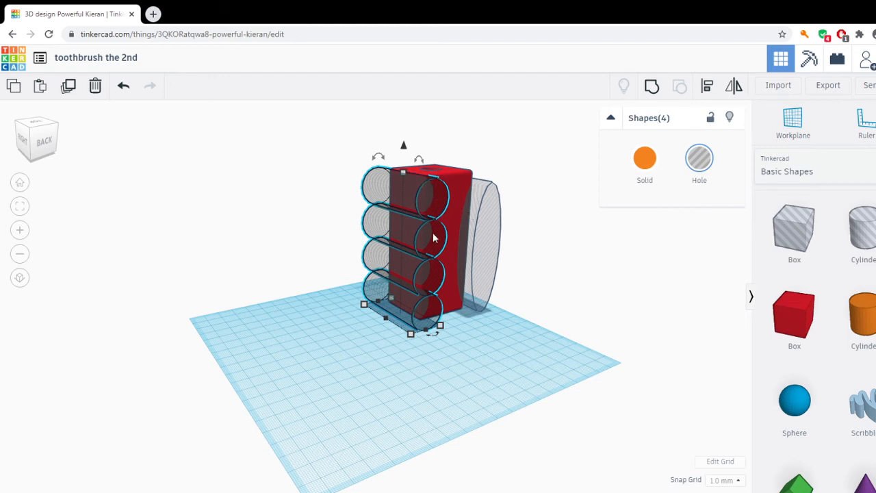
left_click_drag(344, 128, 541, 349)
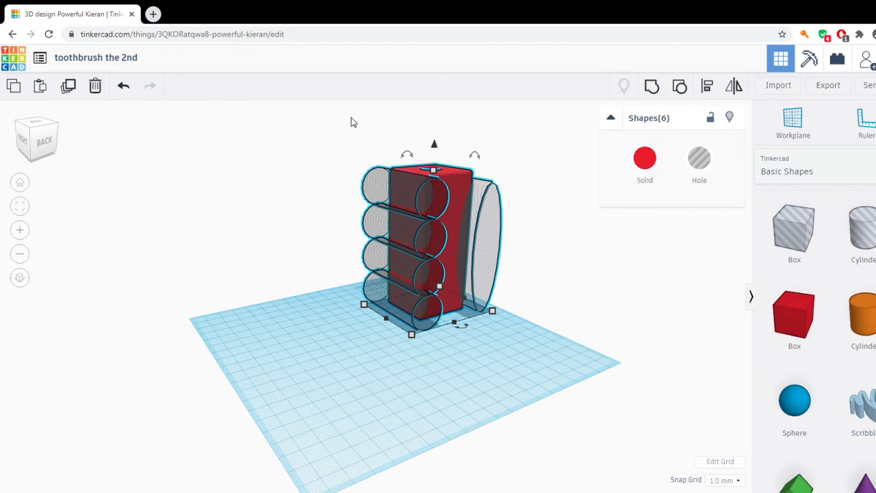
left_click_drag(338, 116, 585, 394)
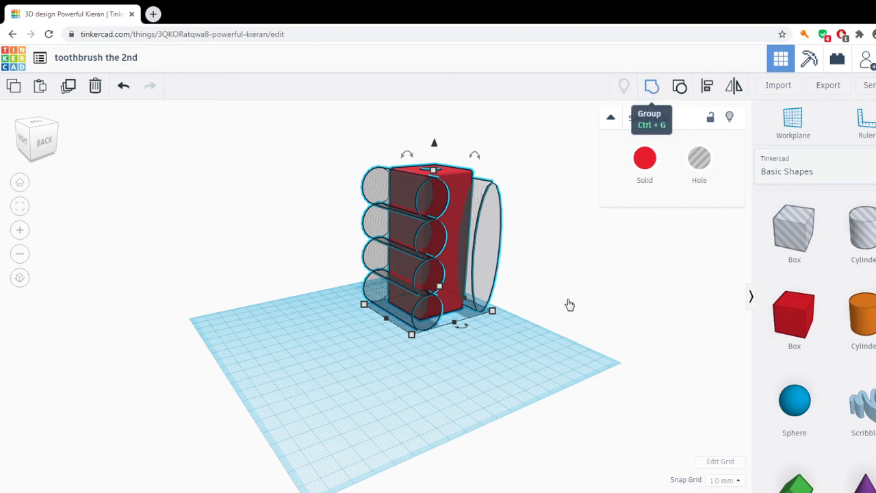
key("ctrl+g")
Place a solid orange cylinder on the workplane in front of the red holder's grooved side, clear of it.
right_click_drag(554, 316, 438, 325)
right_click_drag(638, 335, 411, 332)
right_click_drag(535, 340, 471, 301)
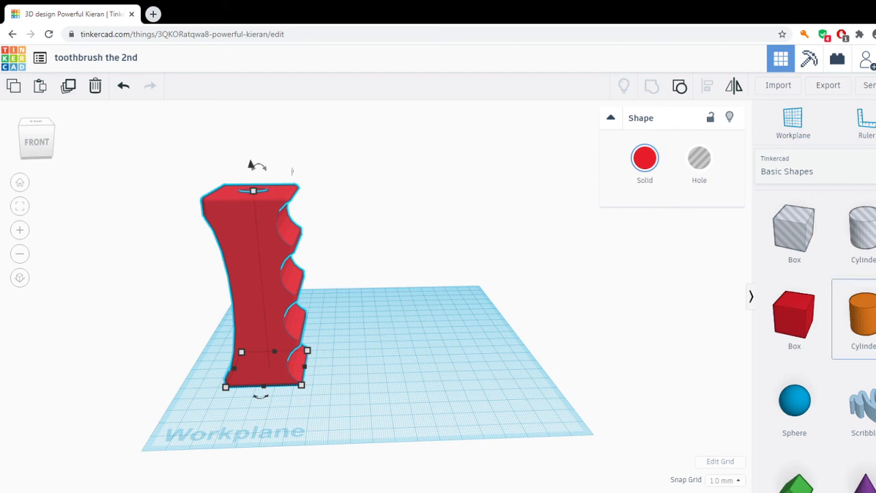
left_click(857, 317)
left_click(402, 388)
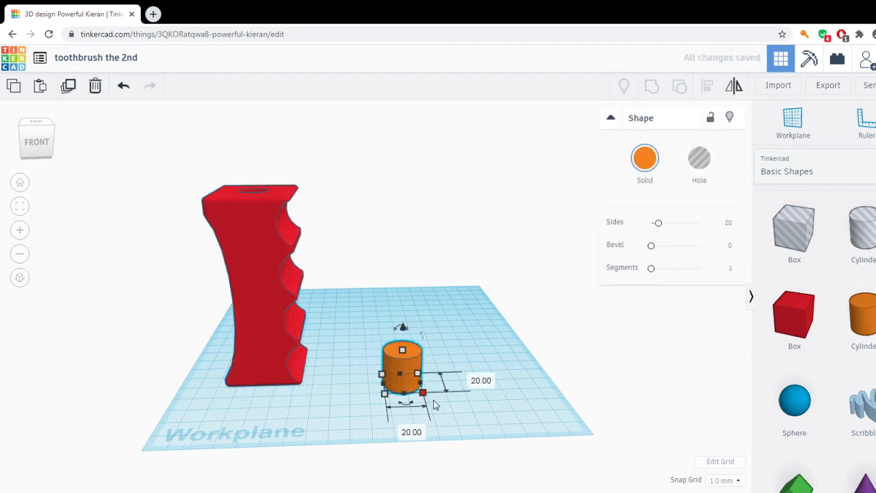
Set the orange cylinder's length and width both to 40 mm and deselect it.
left_click(481, 380)
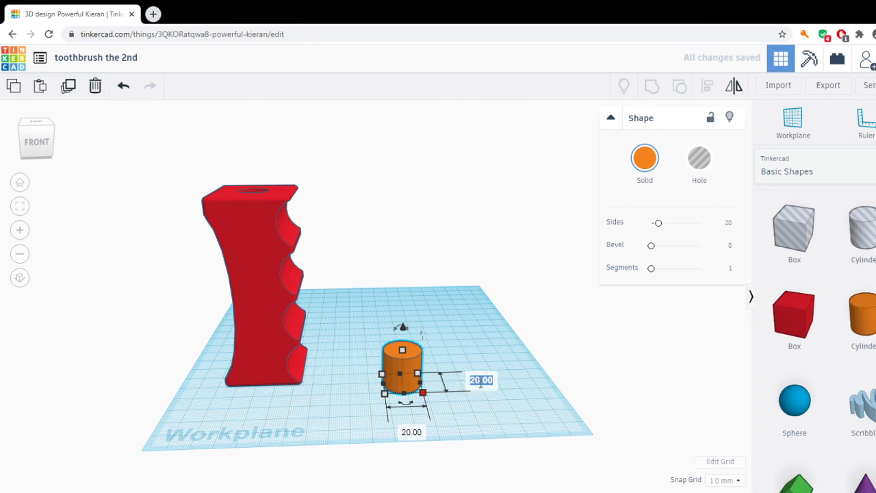
type("40")
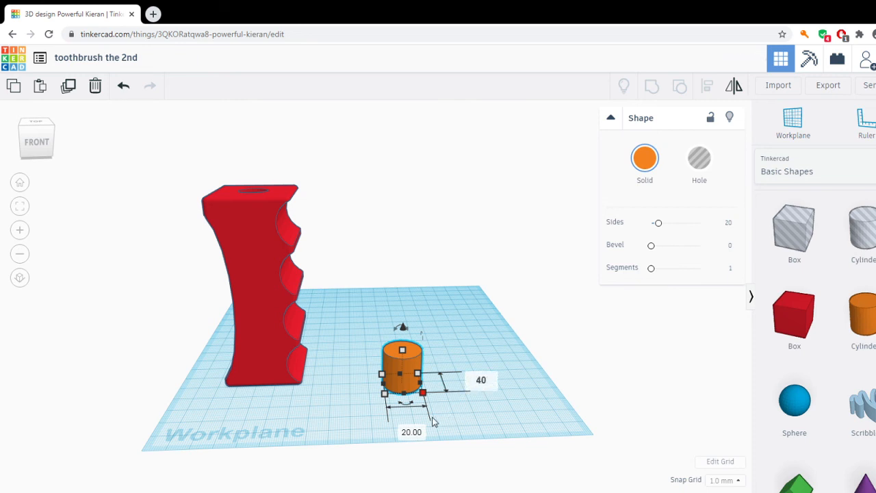
key("Tab")
type("40")
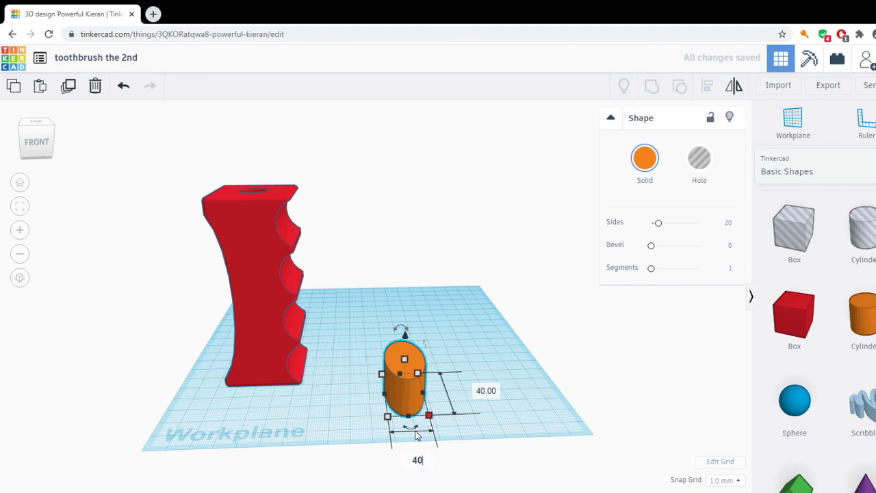
key("Return")
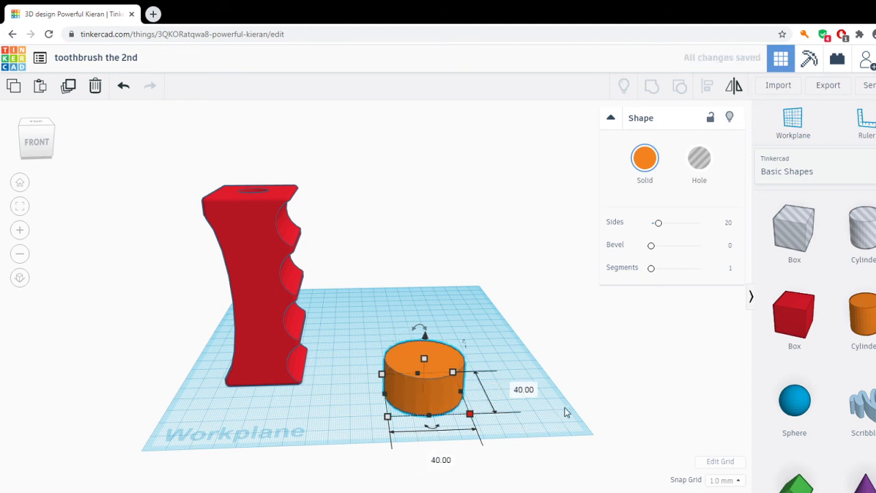
right_click_drag(614, 413, 546, 422)
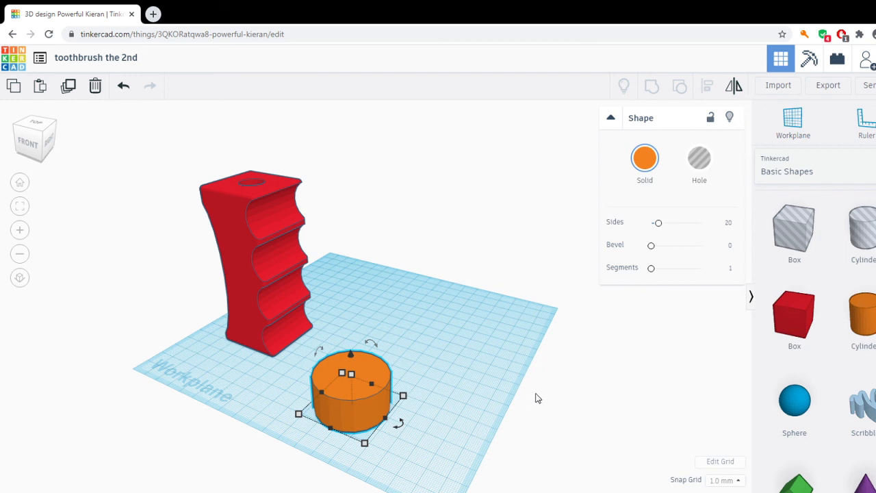
left_click(555, 385)
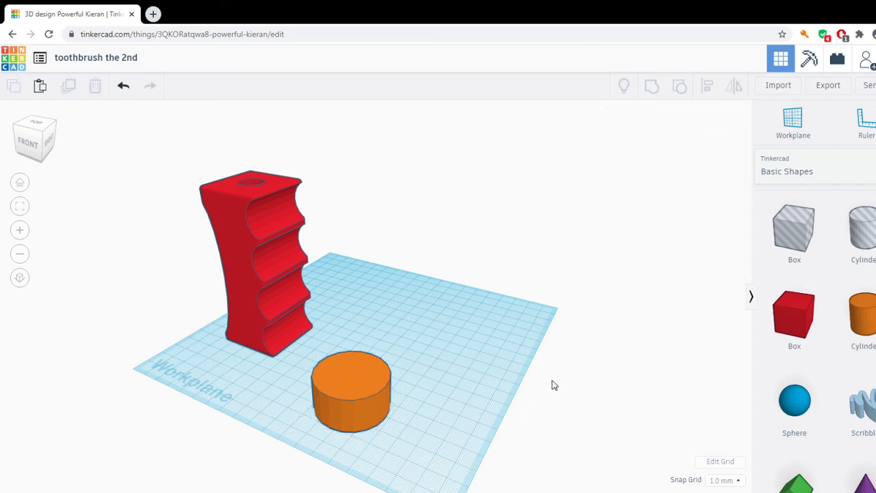